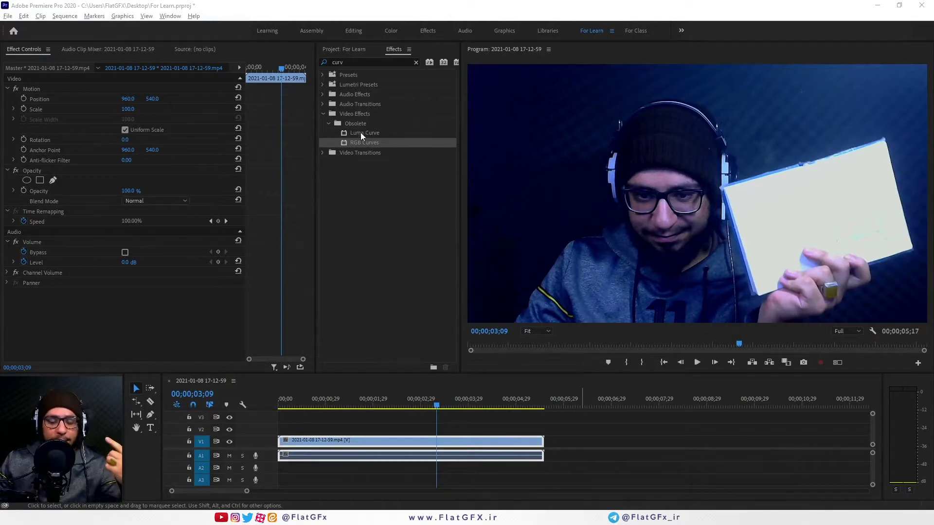
# Search 'lumetri', drag Lumetri Color onto the V1 webcam clip and expand Basic Correction
pyautogui.click(416, 62)
pyautogui.write('lumety')
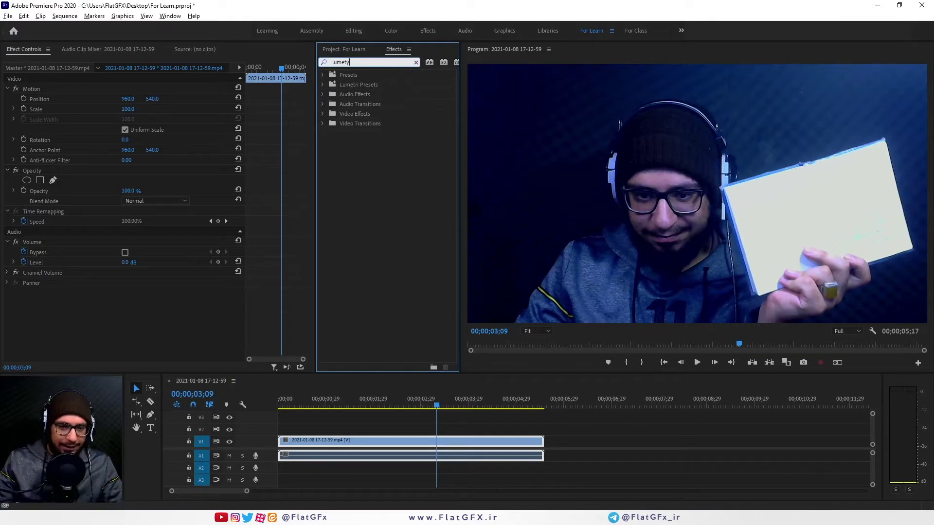
pyautogui.press('BackSpace')
pyautogui.write('r')
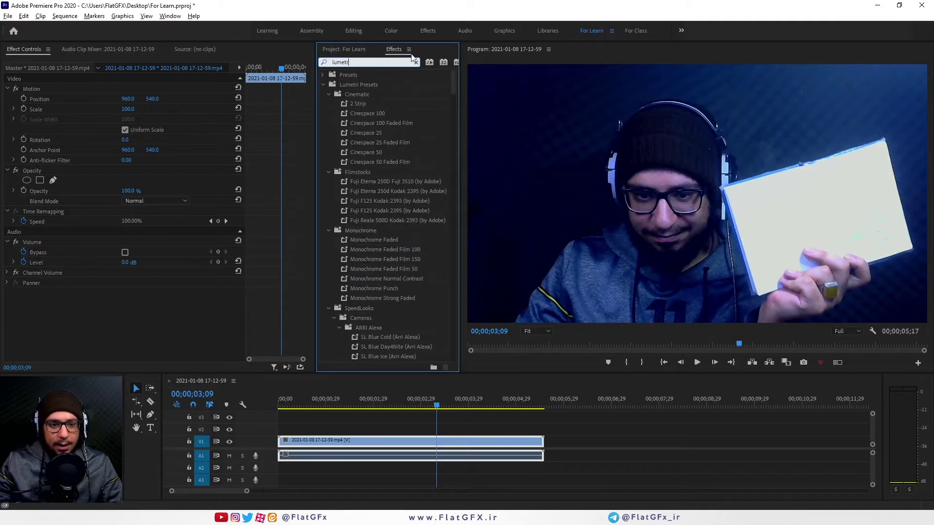
pyautogui.click(322, 84)
pyautogui.click(367, 135)
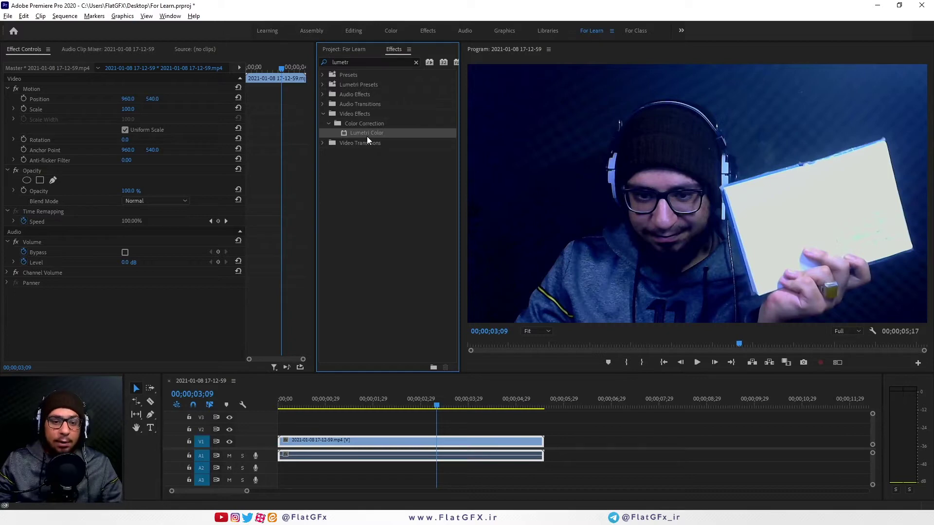
pyautogui.moveTo(366, 136)
pyautogui.mouseDown()
pyautogui.moveTo(430, 458)
pyautogui.moveTo(422, 441)
pyautogui.mouseUp()
pyautogui.click(16, 253)
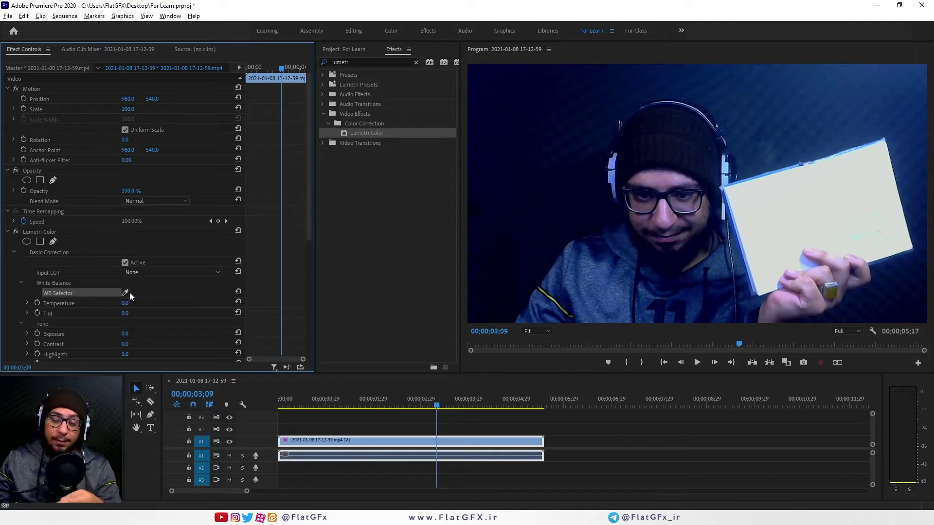
pyautogui.click(472, 403)
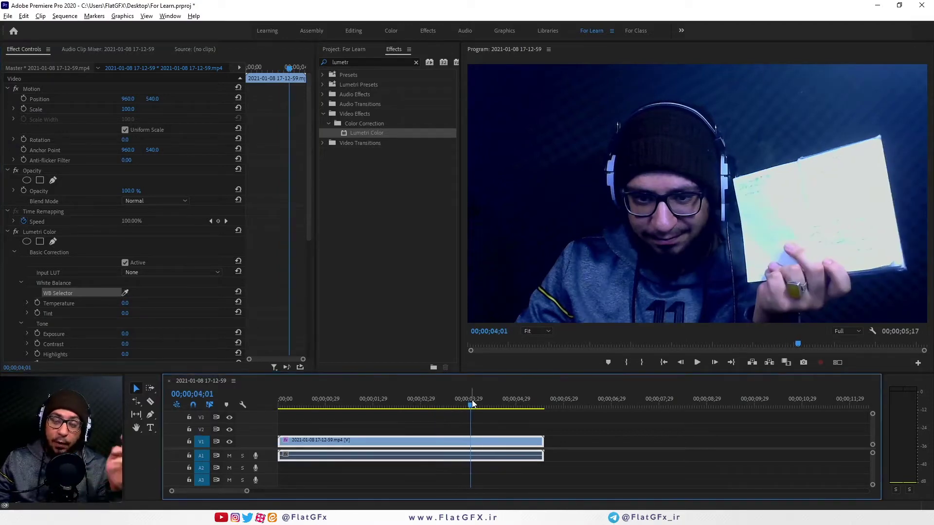
# Move the playhead back to 00;00;03;19 and pick up the WB Selector eyedropper
pyautogui.moveTo(472, 403); pyautogui.dragTo(455, 400)
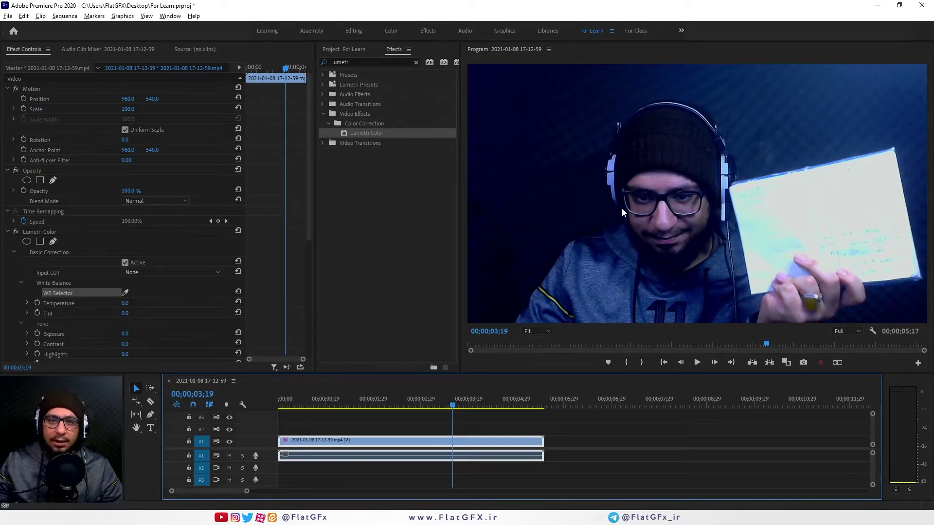
pyautogui.click(125, 292)
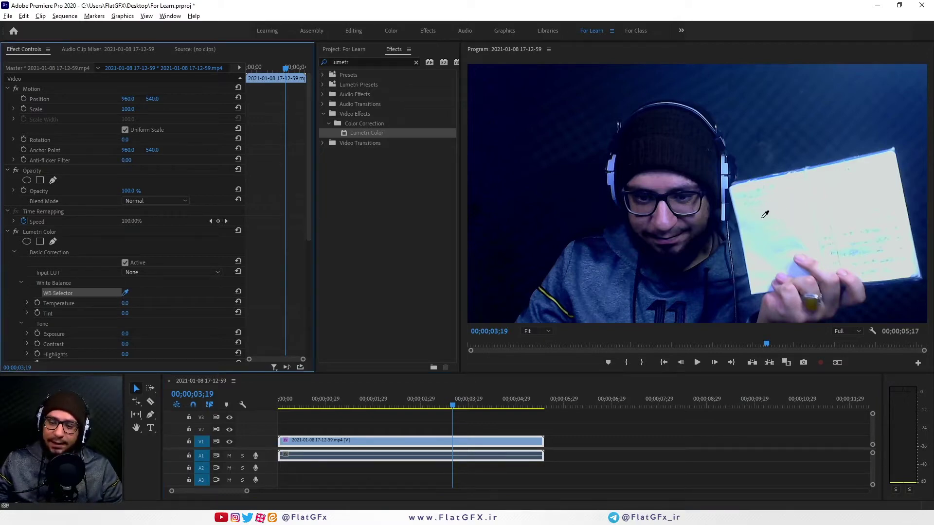
# Sample the paper for white balance (Temperature 110.6, Tint 8.1) and set Exposure to 1.2
pyautogui.click(727, 178)
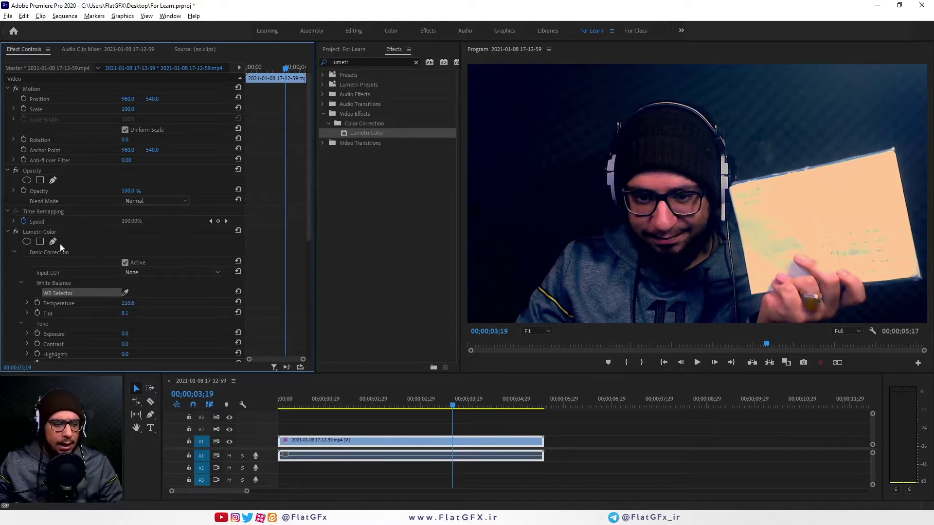
pyautogui.click(47, 233)
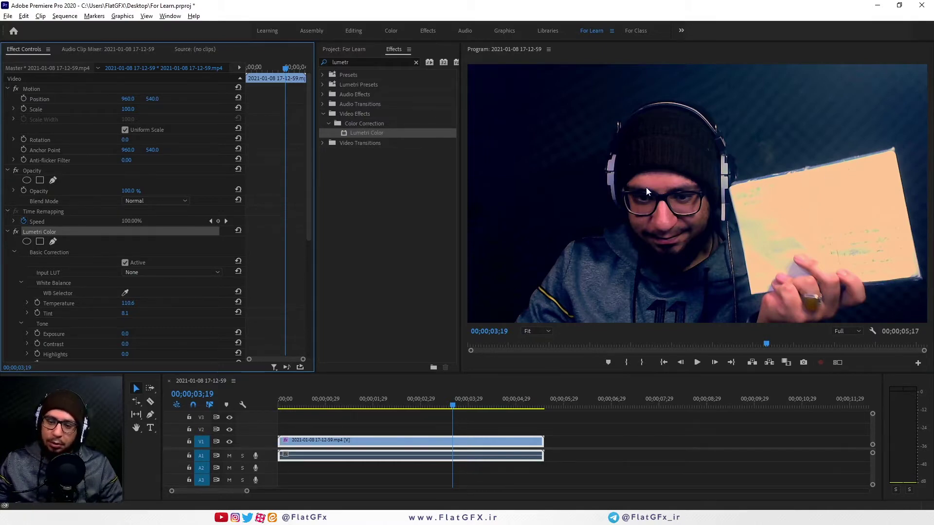
pyautogui.scroll(-3, 230, 303)
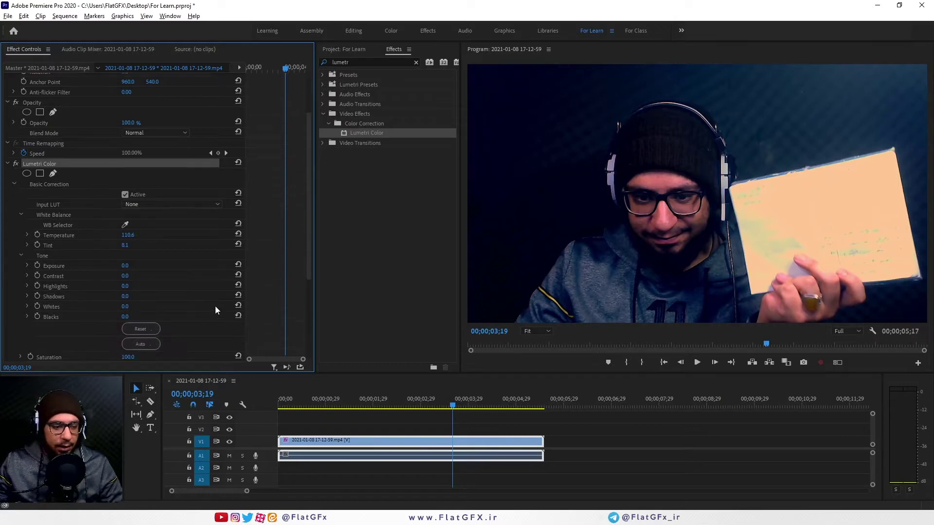
pyautogui.click(125, 265)
pyautogui.write('1.2')
pyautogui.press('Return')
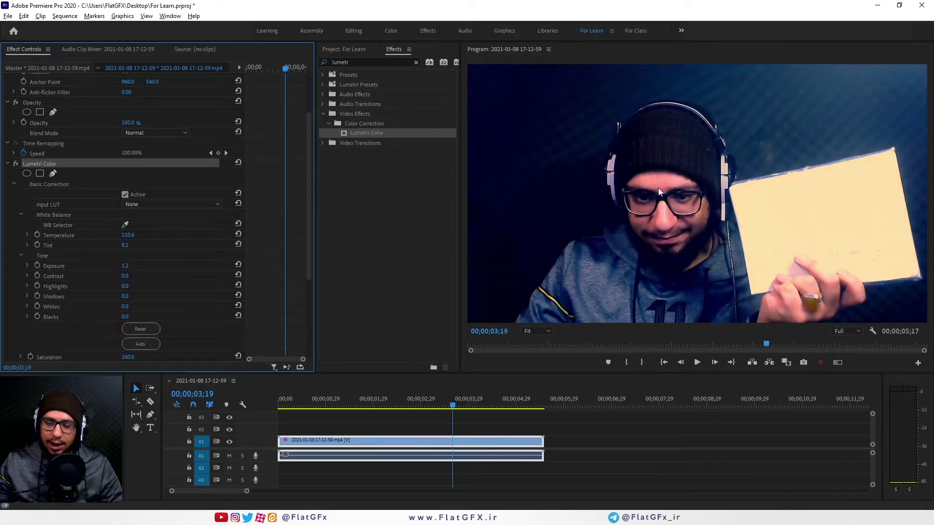
# Switch the Lumetri Color effect off and collapse its settings
pyautogui.scroll(1, 23, 180)
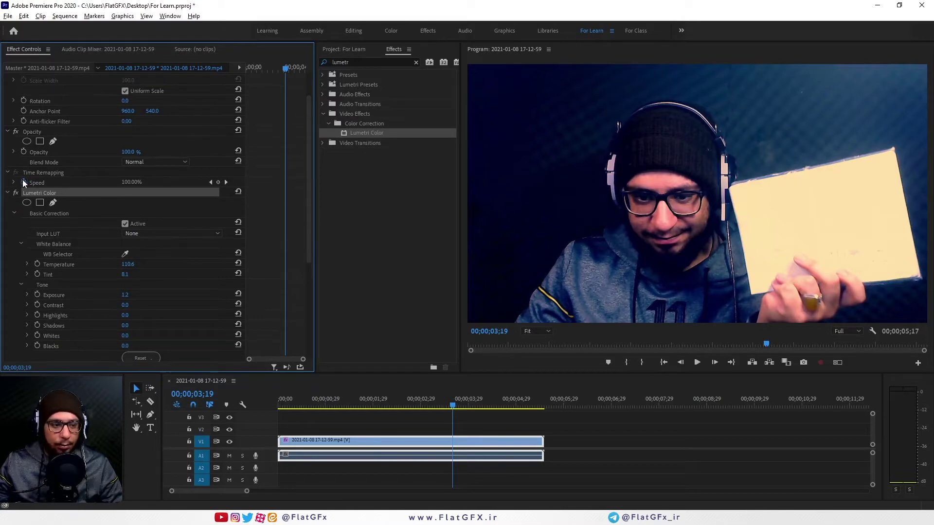
pyautogui.click(15, 193)
pyautogui.click(7, 193)
# Apply Color Balance (RGB) to the clip with Red raised to about 112 and Blue lowered to 68
pyautogui.doubleClick(340, 63)
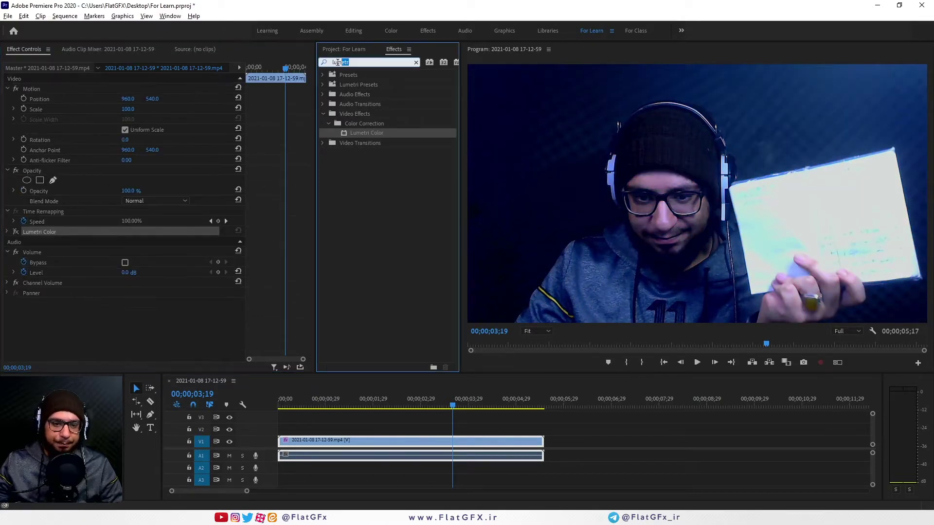
pyautogui.write('color b')
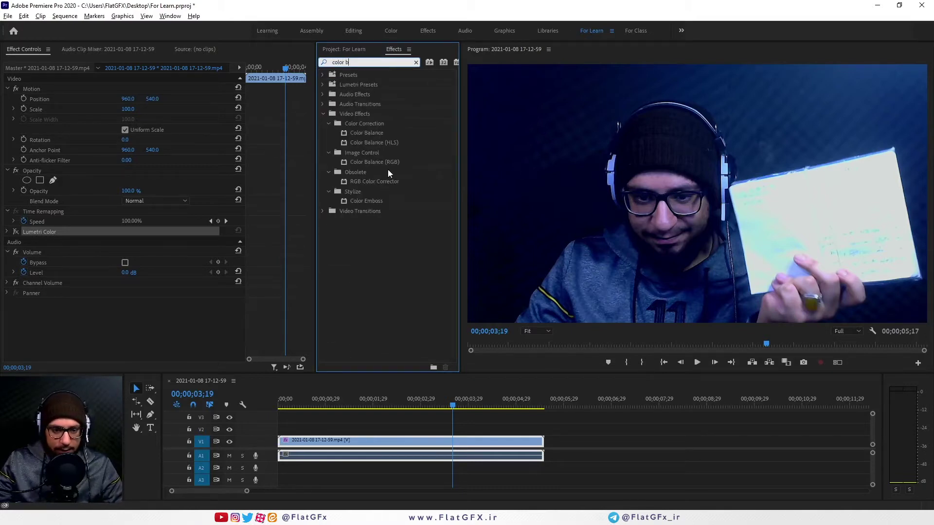
pyautogui.moveTo(385, 162); pyautogui.dragTo(392, 440)
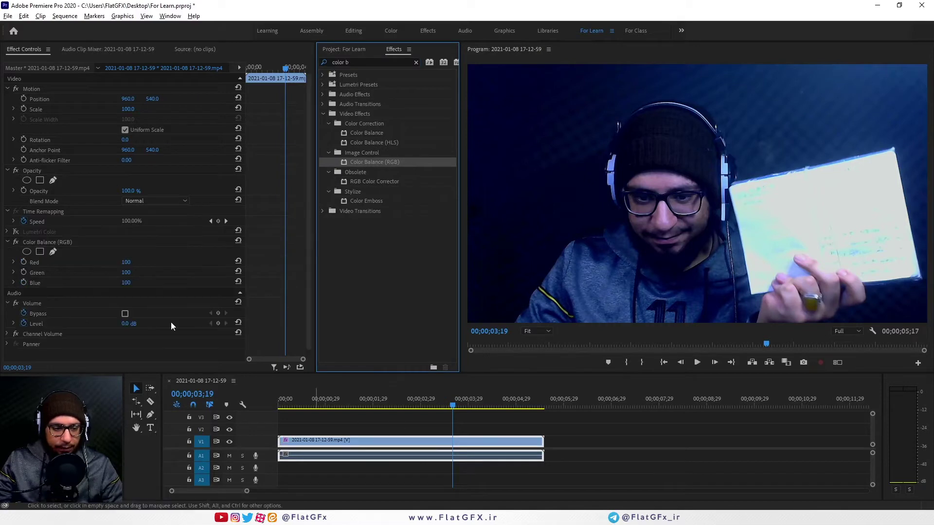
pyautogui.click(130, 286)
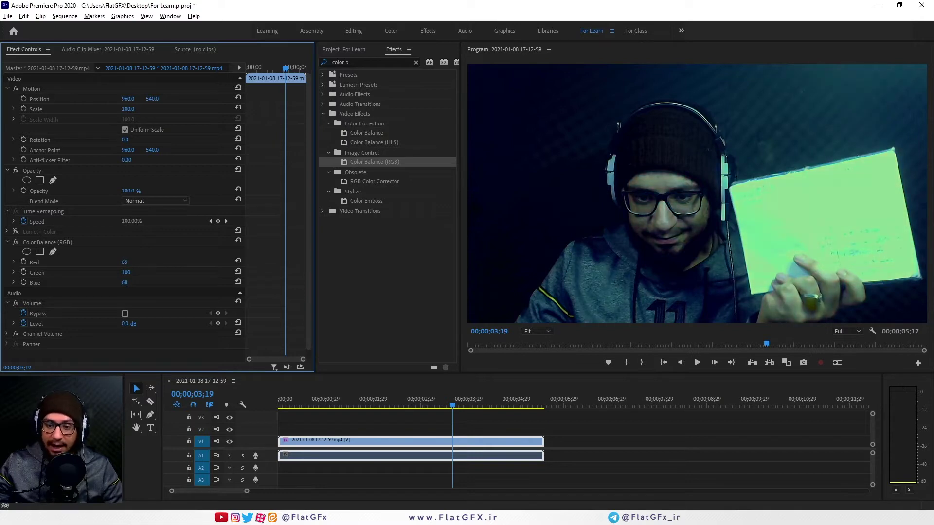
pyautogui.moveTo(124, 262); pyautogui.dragTo(150, 262)
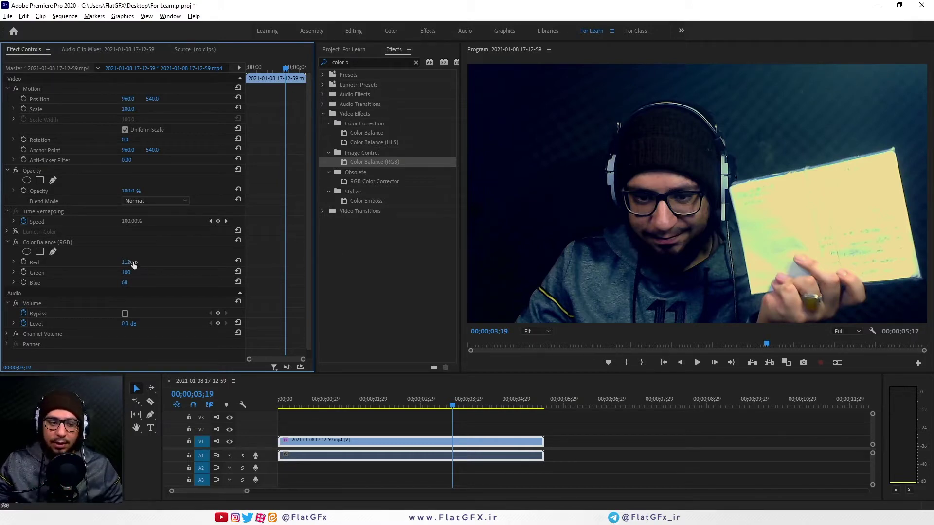
pyautogui.doubleClick(348, 63)
# Search 'curv' and add the RGB Curves effect to the clip
pyautogui.write('curv')
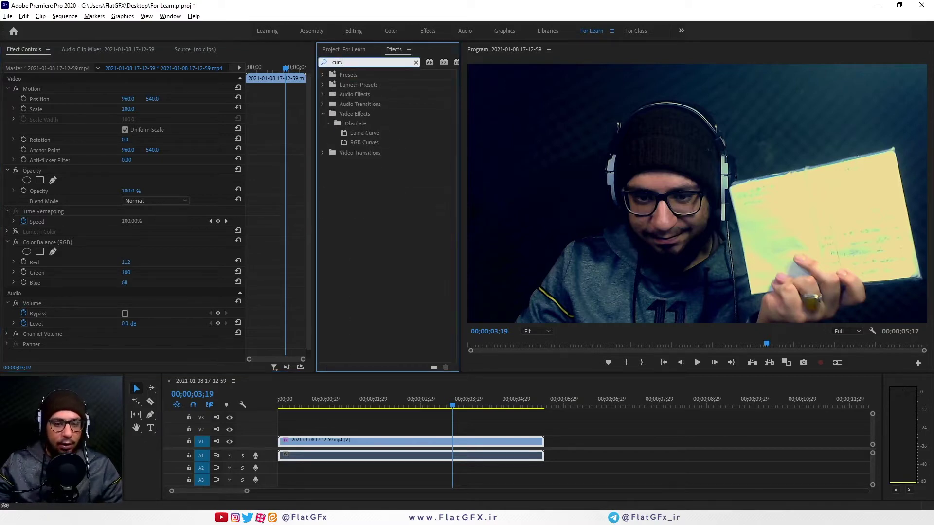
pyautogui.click(374, 144)
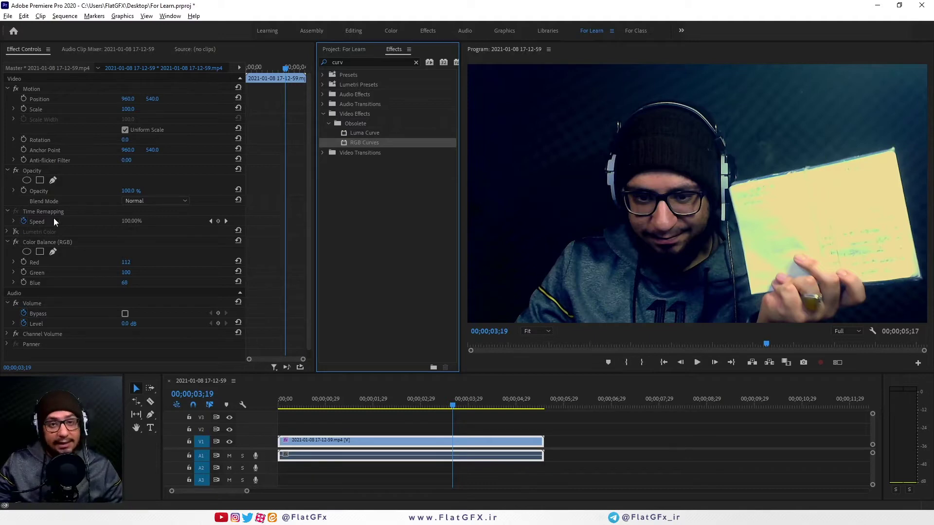
pyautogui.moveTo(363, 142)
pyautogui.mouseDown()
pyautogui.moveTo(80, 235)
pyautogui.moveTo(354, 446)
pyautogui.mouseUp()
pyautogui.scroll(-5, 190, 235)
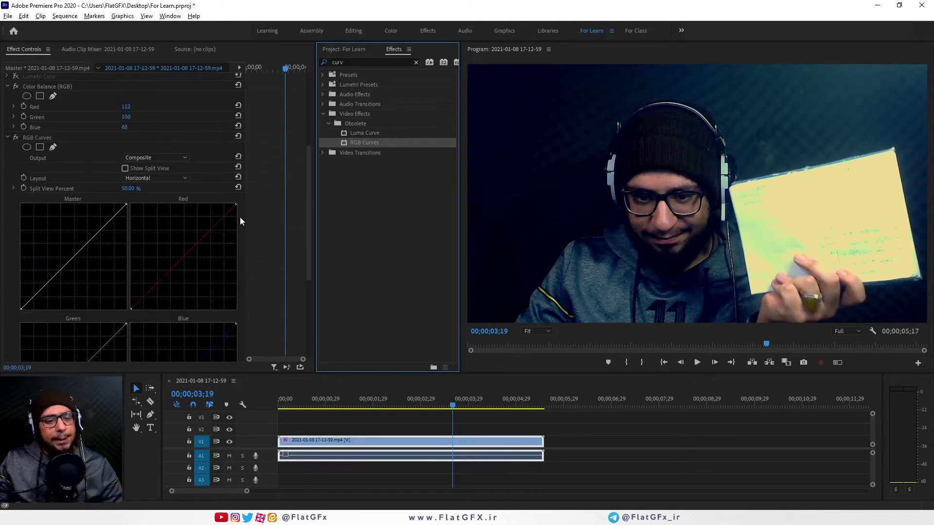
pyautogui.scroll(-2, 240, 217)
pyautogui.scroll(-1, 258, 224)
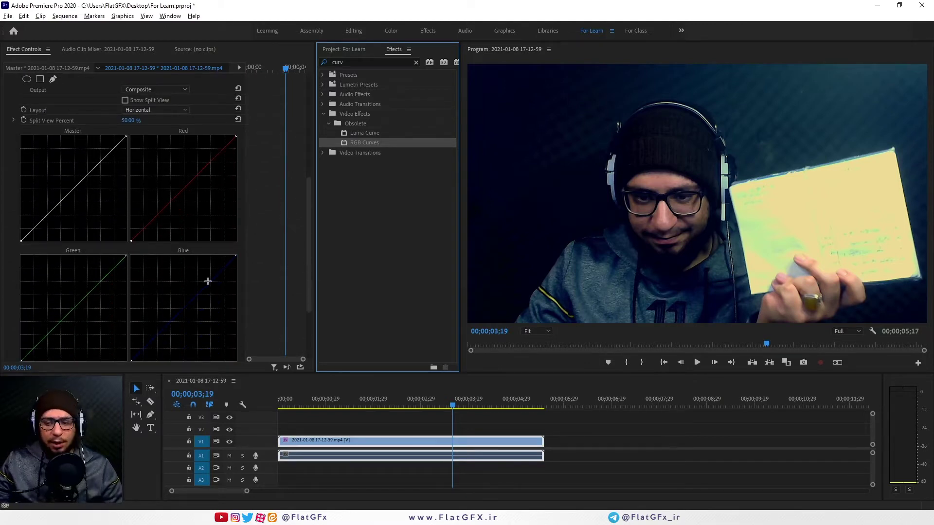
# Lift the Blue curve, add and adjust Green curve points, and bow the Master curve up
pyautogui.click(163, 330)
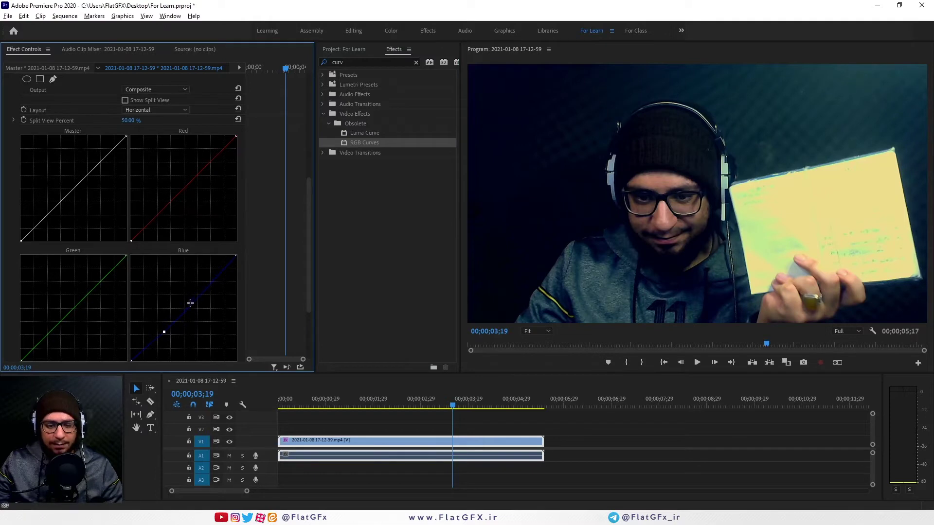
pyautogui.moveTo(203, 290); pyautogui.dragTo(192, 283)
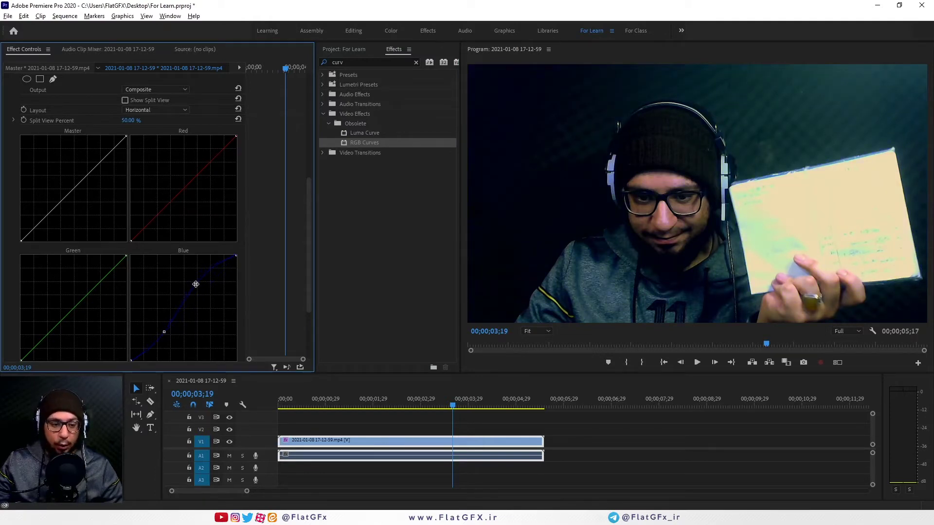
pyautogui.click(61, 324)
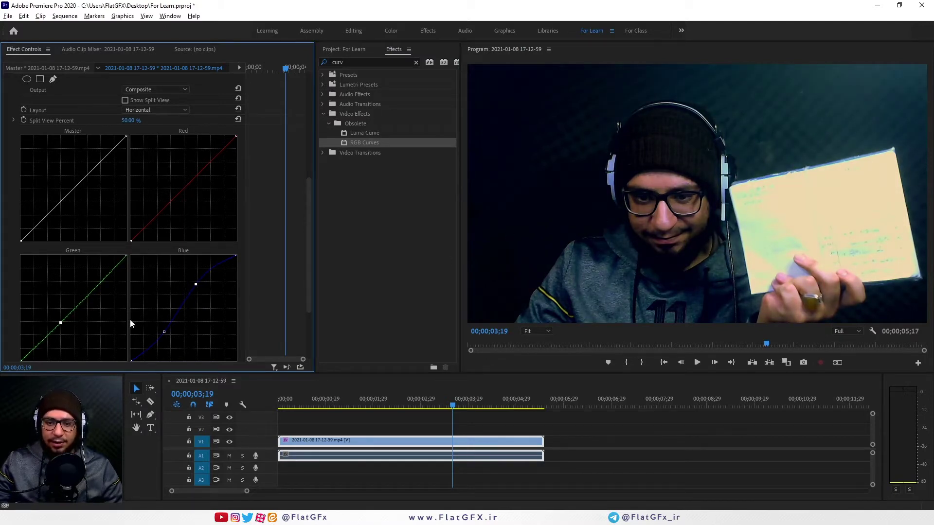
pyautogui.moveTo(98, 277); pyautogui.dragTo(103, 279)
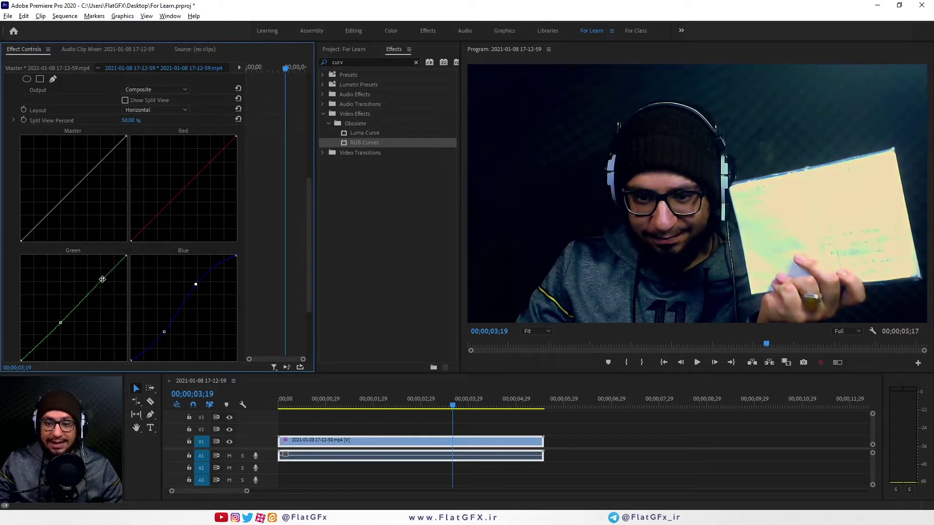
pyautogui.moveTo(60, 322); pyautogui.dragTo(58, 325)
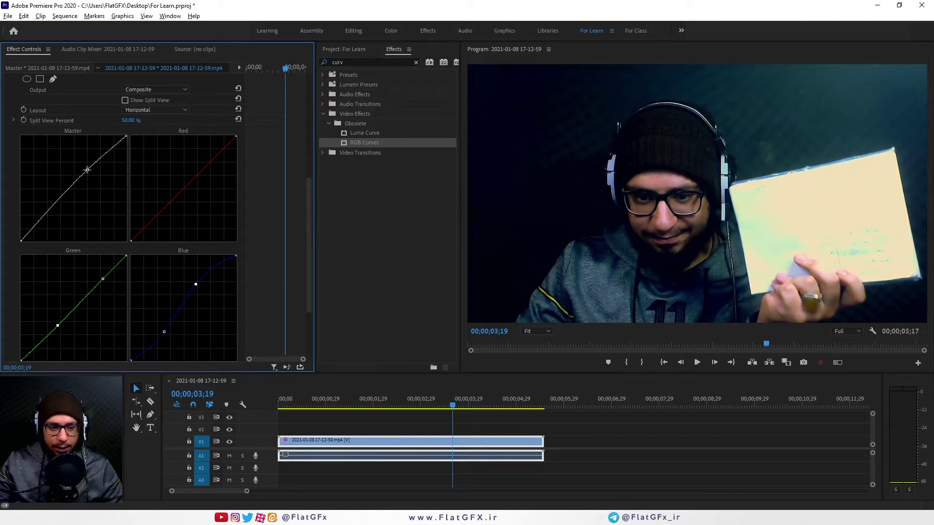
pyautogui.moveTo(90, 171); pyautogui.dragTo(82, 164)
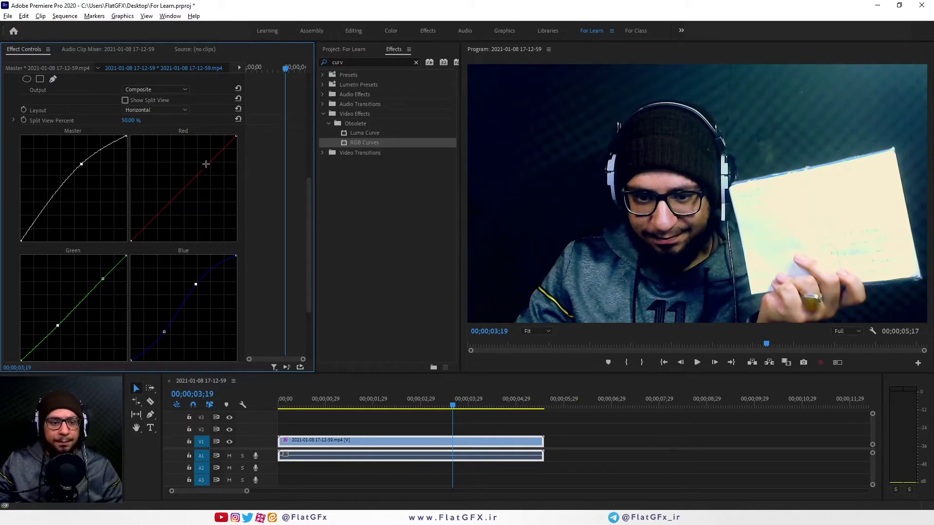
# Bow the Red curve's upper range up, pull its shadow point down, and steepen the Green curve's top
pyautogui.moveTo(206, 164); pyautogui.dragTo(194, 157)
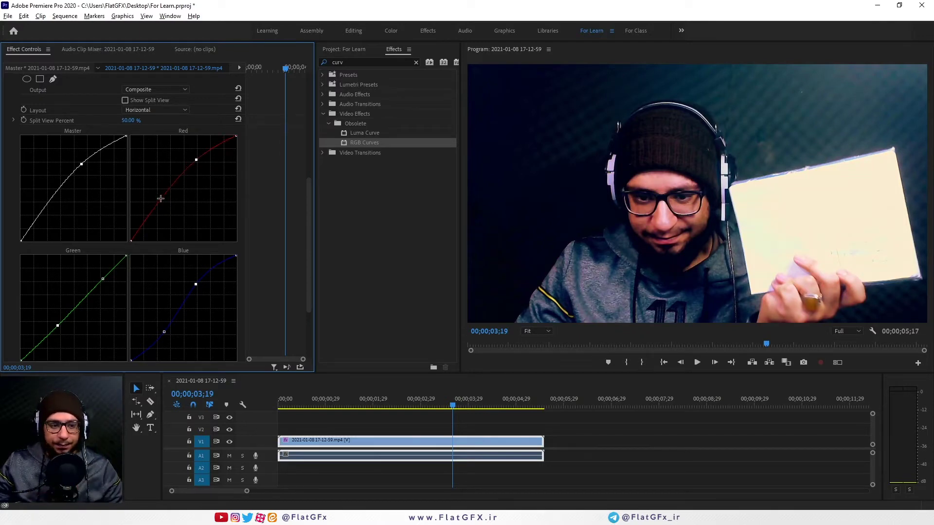
pyautogui.moveTo(158, 201); pyautogui.dragTo(146, 214)
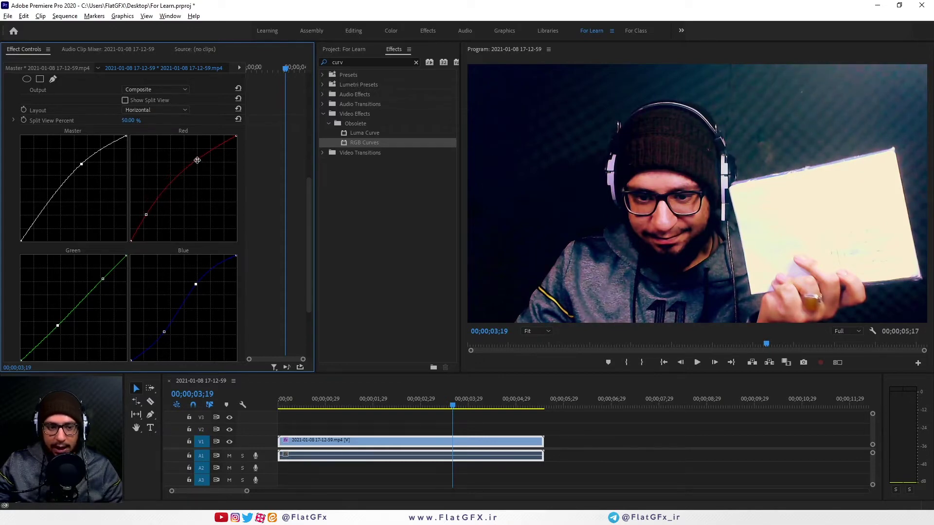
pyautogui.moveTo(196, 160)
pyautogui.mouseDown()
pyautogui.moveTo(215, 154)
pyautogui.moveTo(211, 145)
pyautogui.mouseUp()
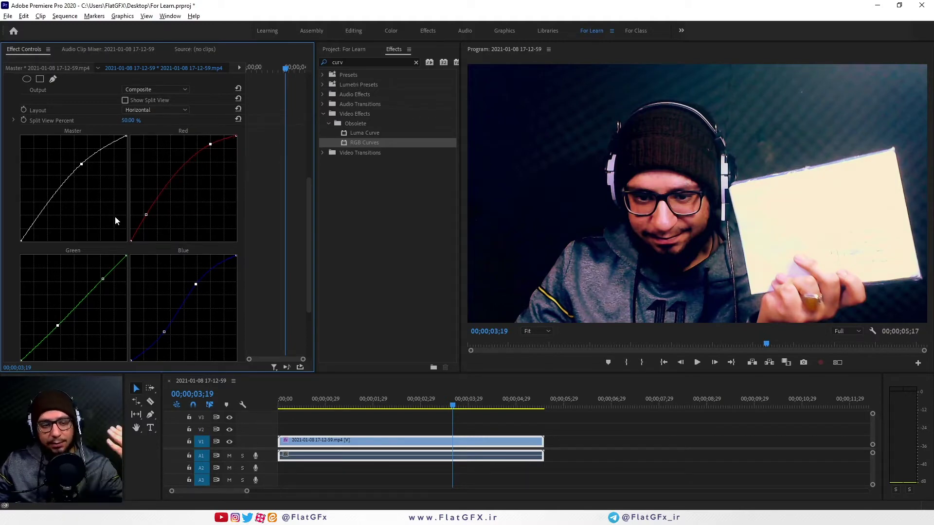
pyautogui.moveTo(146, 215)
pyautogui.mouseDown()
pyautogui.moveTo(179, 232)
pyautogui.moveTo(152, 193)
pyautogui.moveTo(155, 203)
pyautogui.mouseUp()
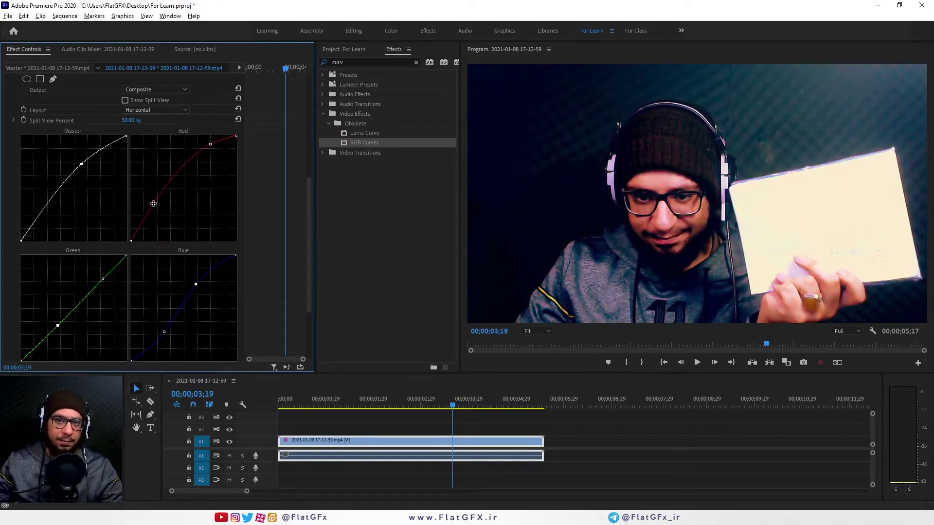
pyautogui.moveTo(153, 203); pyautogui.dragTo(157, 211)
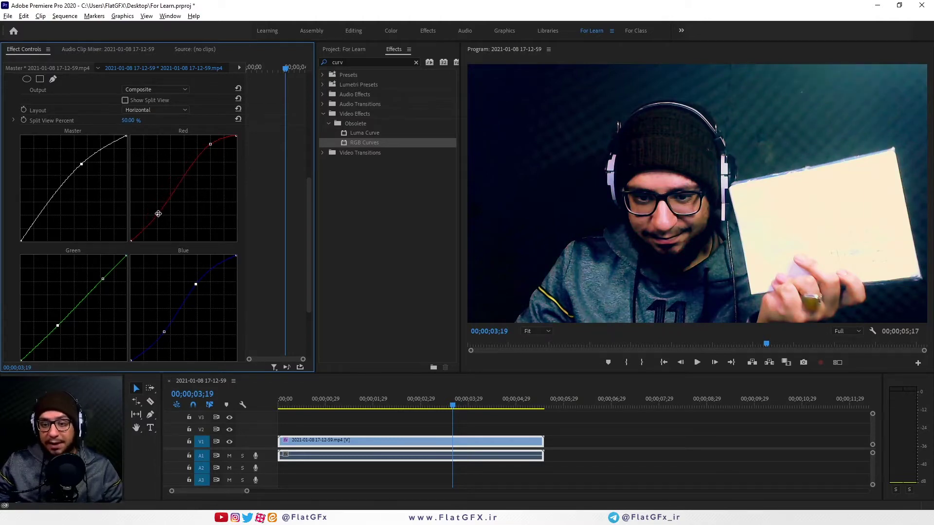
pyautogui.moveTo(158, 214); pyautogui.dragTo(154, 213)
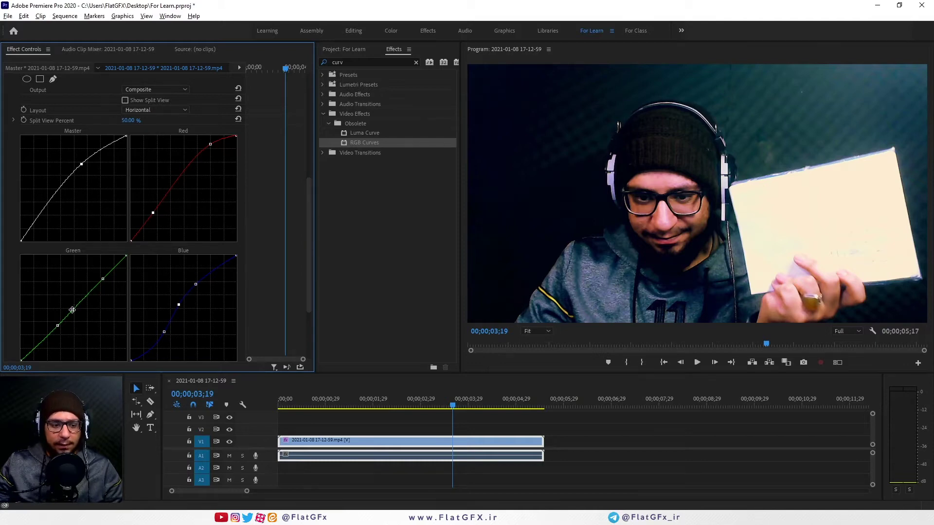
pyautogui.moveTo(73, 309); pyautogui.dragTo(72, 309)
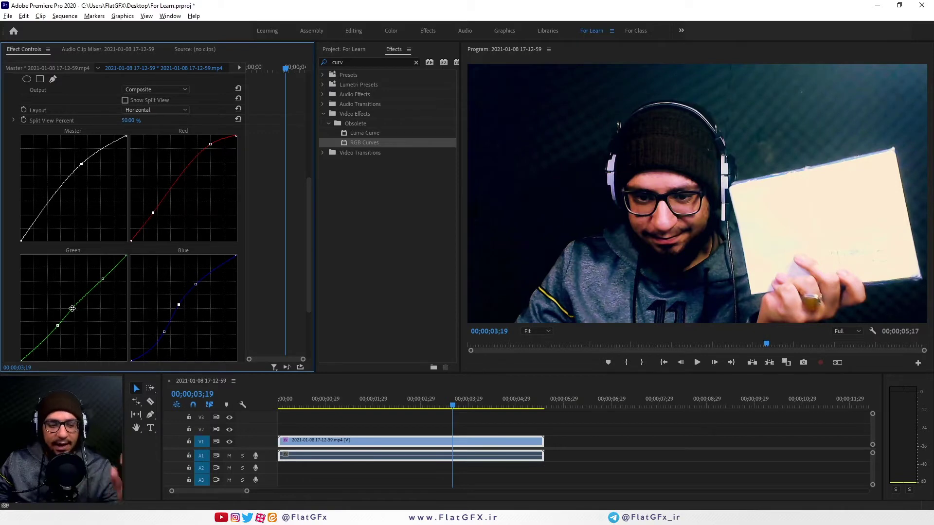
pyautogui.moveTo(125, 255); pyautogui.dragTo(118, 260)
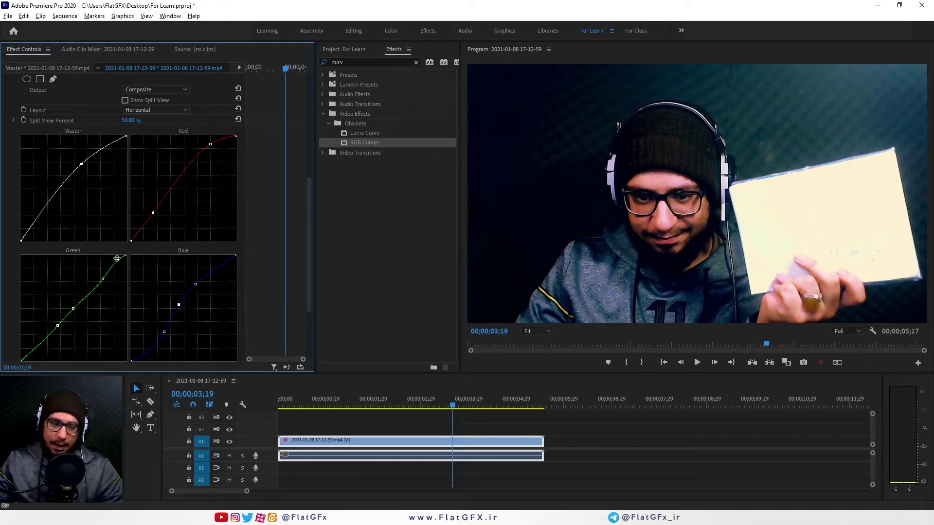
# Undo the last two curve tweaks, then S-shape the Master curve and pull a Red midpoint down
pyautogui.hotkey('ctrl', 'z')
pyautogui.hotkey('ctrl', 'z')
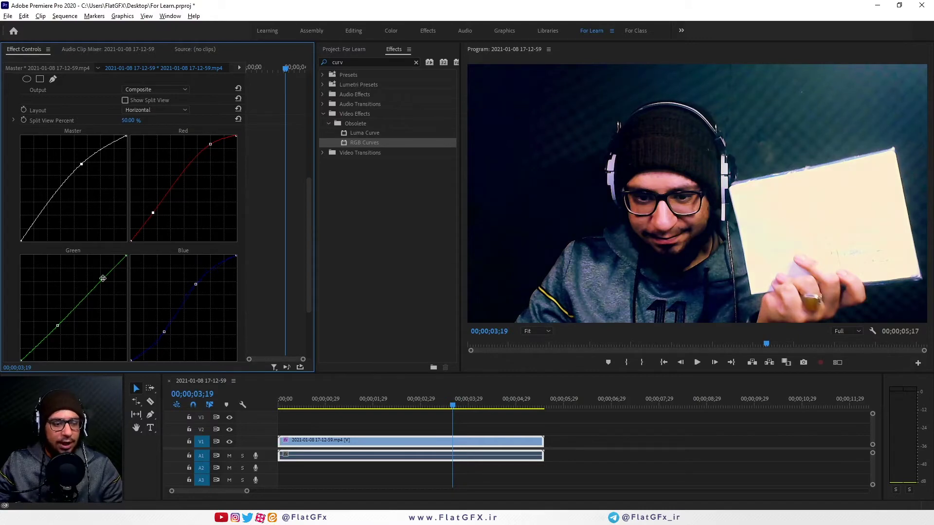
pyautogui.hotkey('ctrl', 'z')
pyautogui.hotkey('ctrl', 'z')
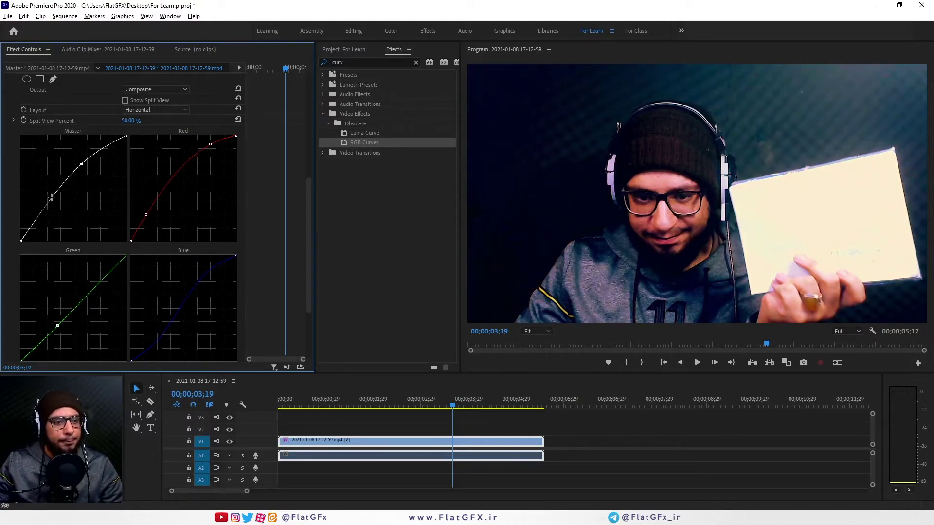
pyautogui.moveTo(51, 199); pyautogui.dragTo(52, 205)
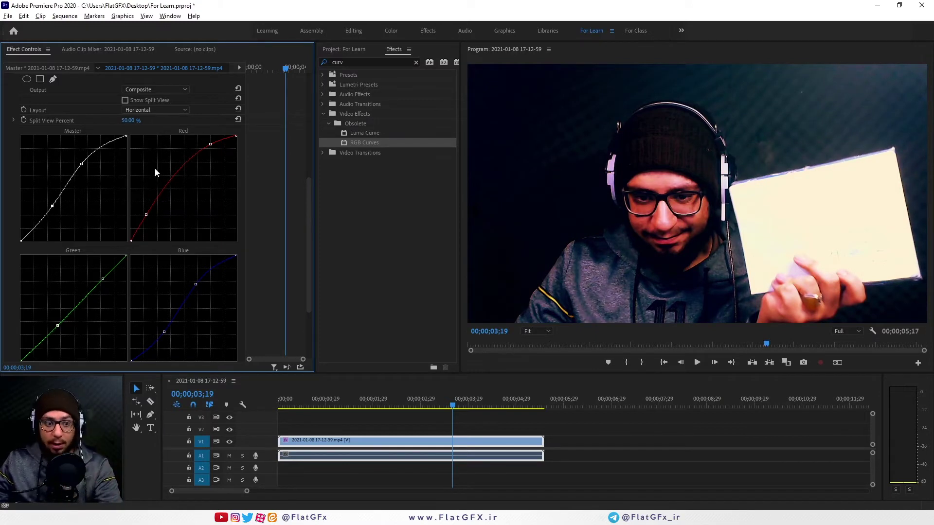
pyautogui.moveTo(168, 181); pyautogui.dragTo(174, 191)
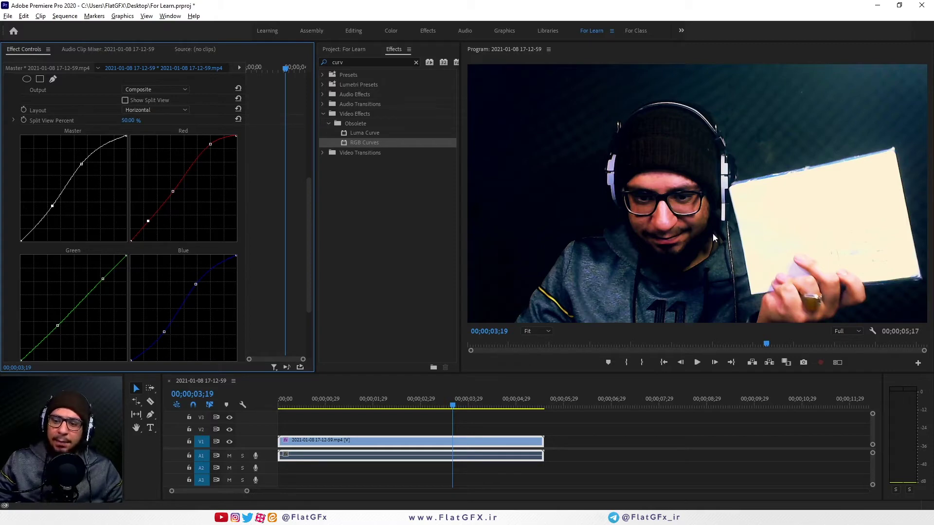
# Collapse the effects and toggle Color Balance (RGB) and RGB Curves off and on to compare
pyautogui.press('Left')
pyautogui.press('Left')
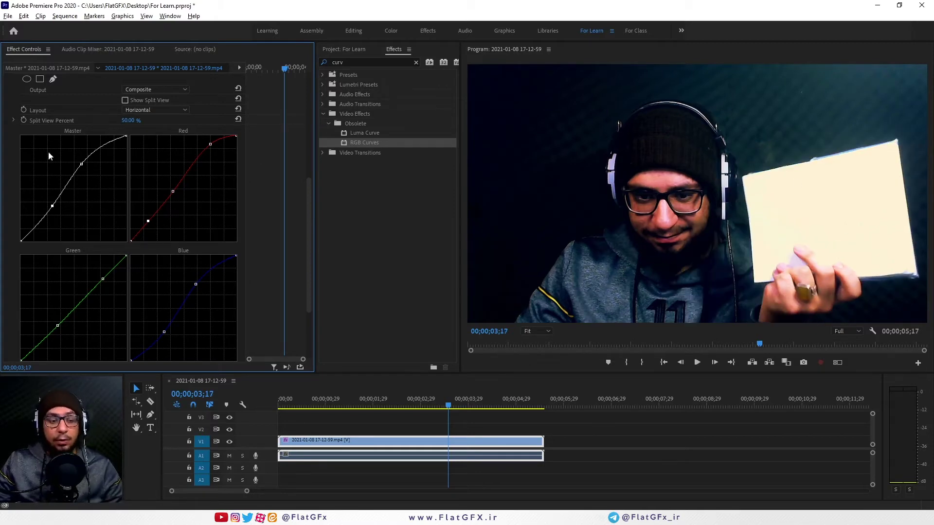
pyautogui.scroll(2, 39, 141)
pyautogui.click(7, 128)
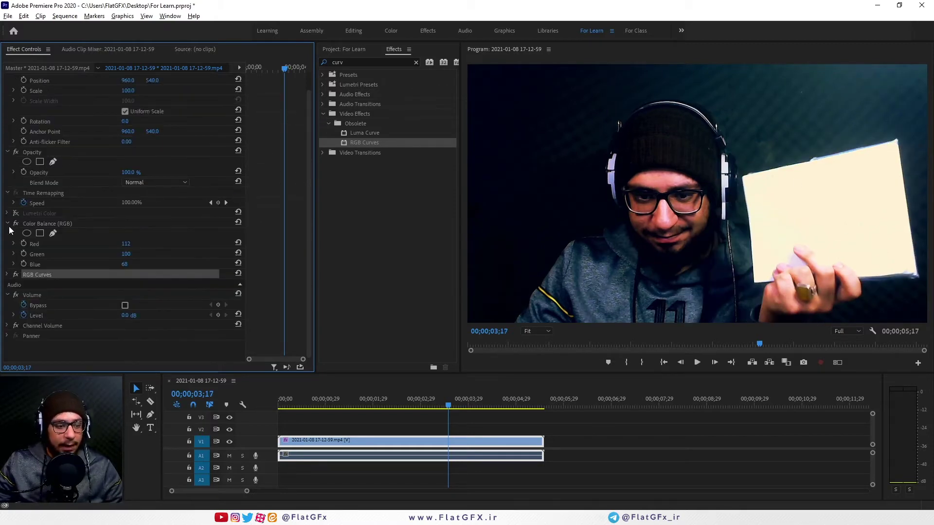
pyautogui.click(6, 224)
pyautogui.click(16, 243)
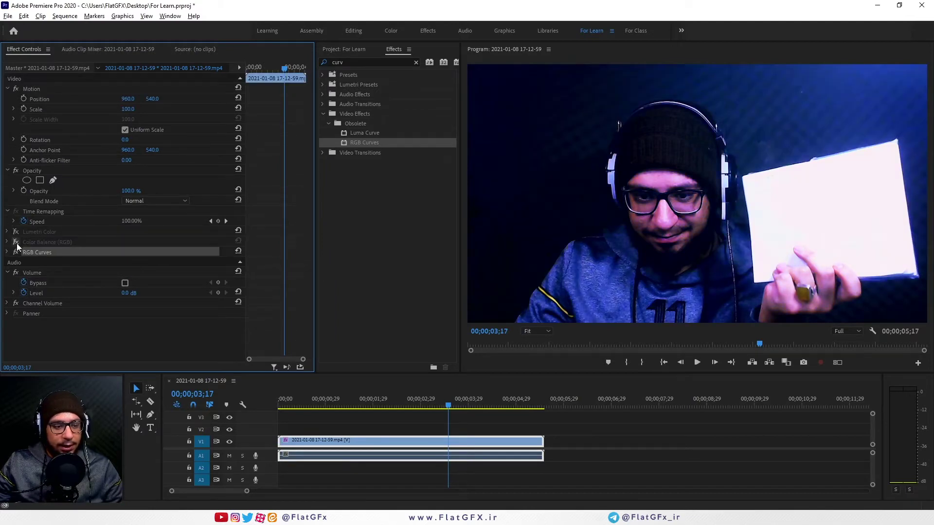
pyautogui.click(16, 252)
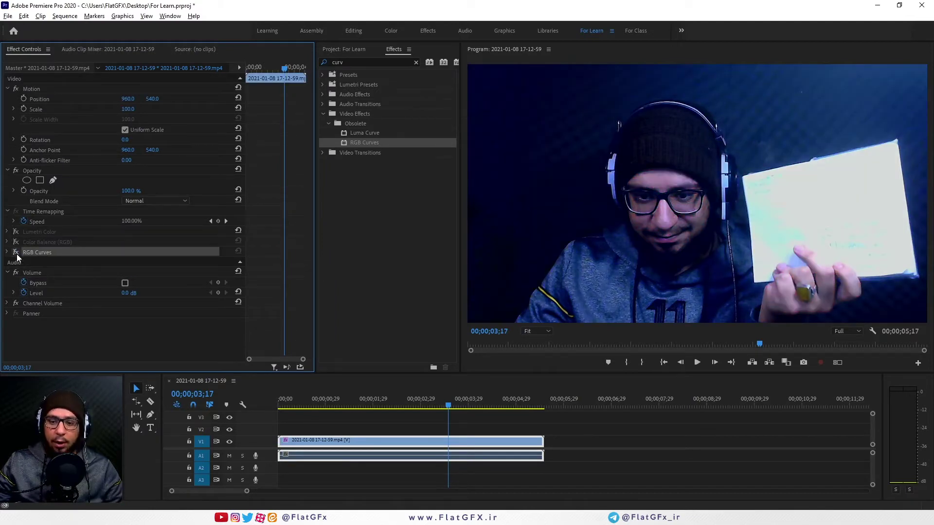
pyautogui.click(15, 242)
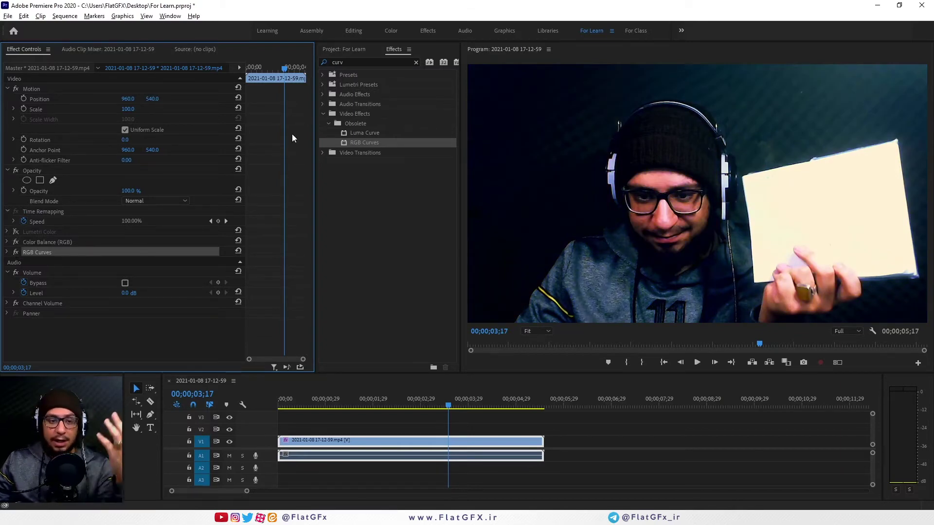
# Add a second RGB Curves effect to the clip and bow its Master curve up
pyautogui.click(354, 62)
pyautogui.moveTo(363, 141); pyautogui.dragTo(97, 256)
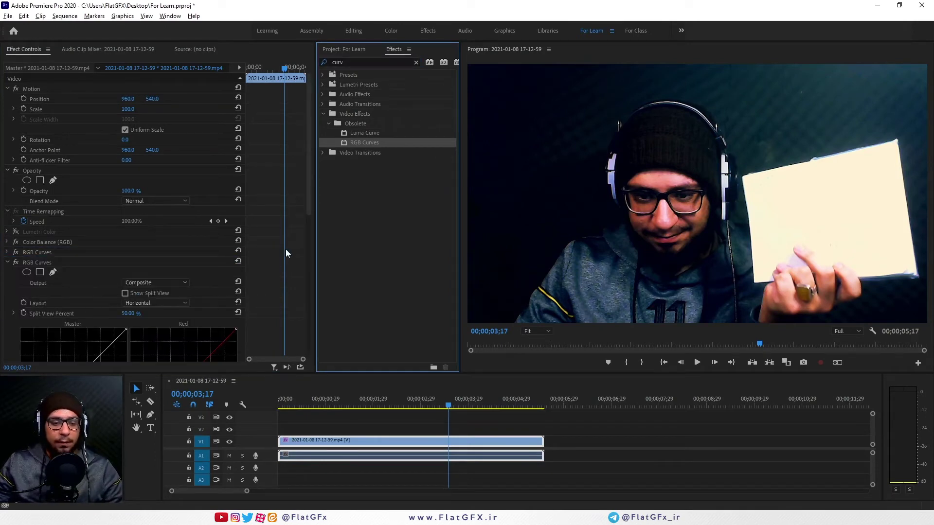
pyautogui.scroll(-3, 270, 236)
pyautogui.moveTo(90, 269); pyautogui.dragTo(80, 264)
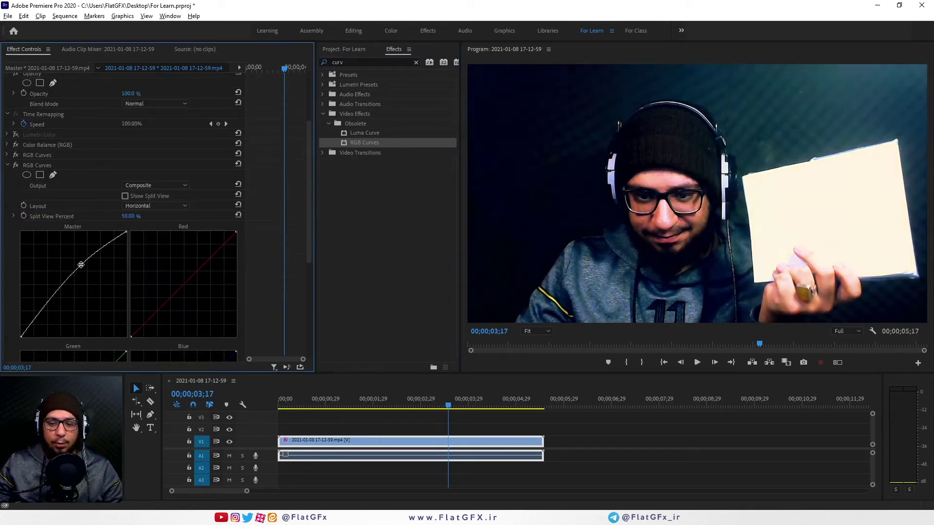
pyautogui.moveTo(56, 296); pyautogui.dragTo(51, 295)
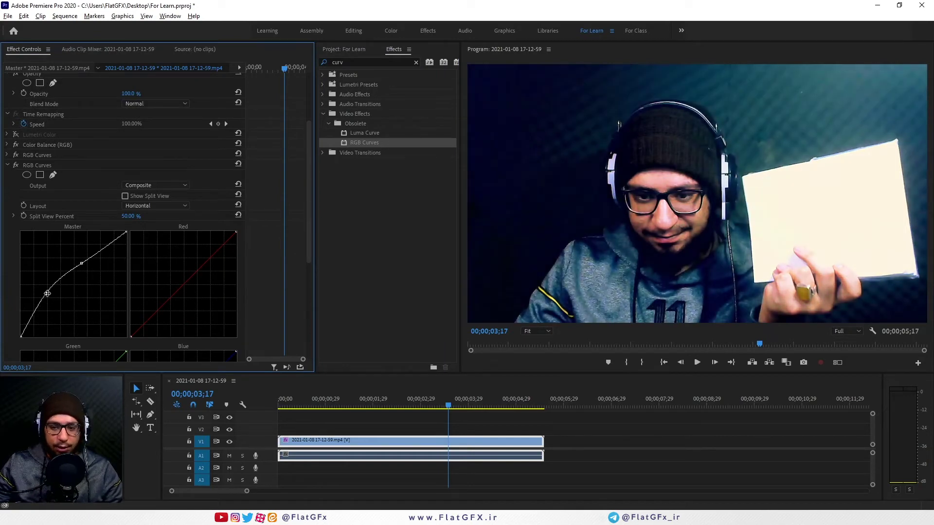
# Bend the second RGB Curves' Green curve down through a new point and flatten its bottom
pyautogui.scroll(-2, 282, 246)
pyautogui.scroll(-3, 284, 250)
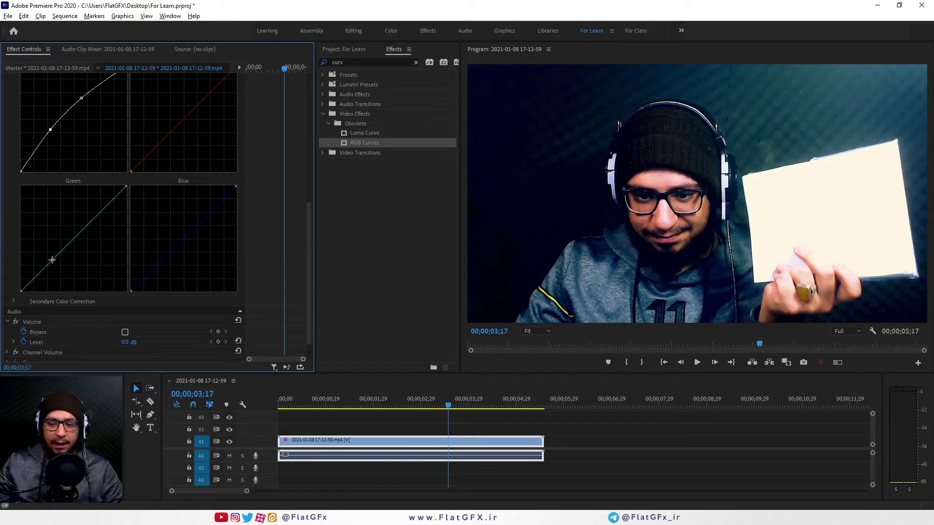
pyautogui.moveTo(52, 260); pyautogui.dragTo(50, 257)
pyautogui.moveTo(98, 206); pyautogui.dragTo(107, 212)
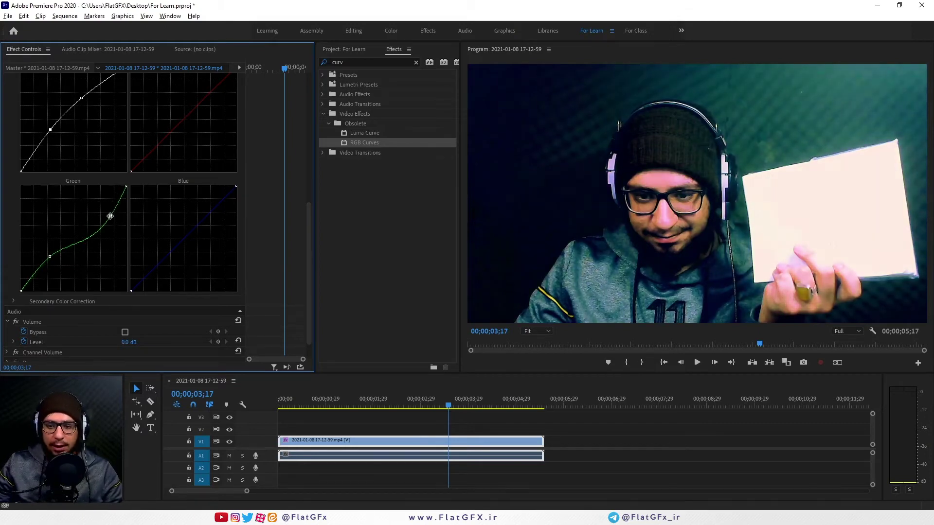
pyautogui.moveTo(51, 256); pyautogui.dragTo(54, 258)
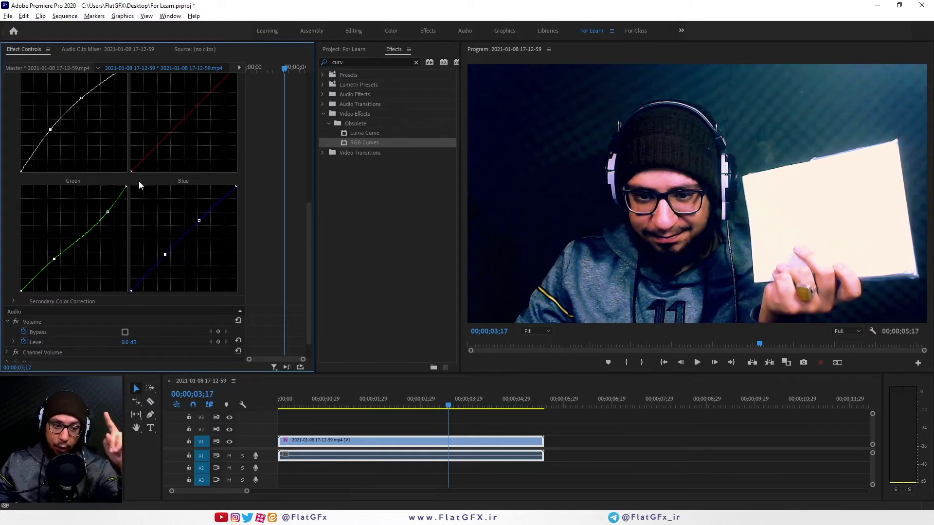
# On the first RGB Curves, bow the Red curve up and add a lower point
pyautogui.scroll(1, 190, 181)
pyautogui.scroll(3, 39, 161)
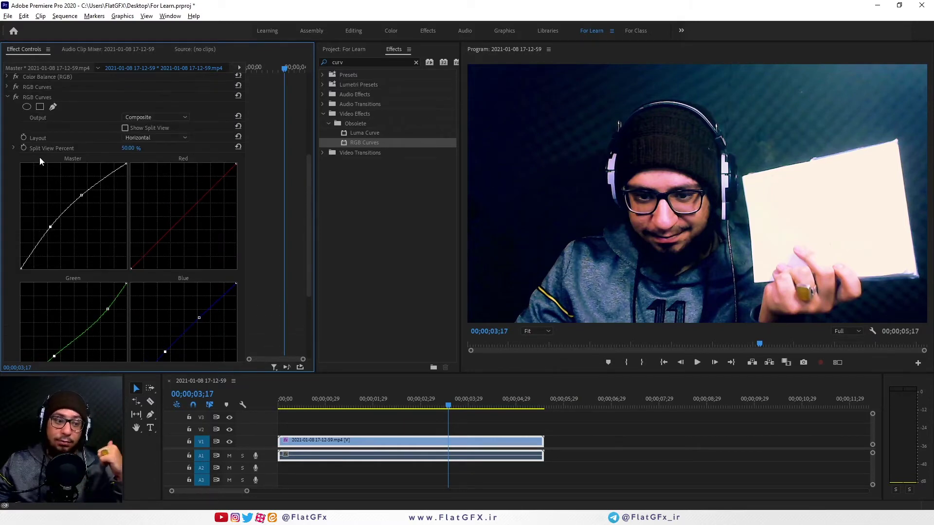
pyautogui.click(45, 88)
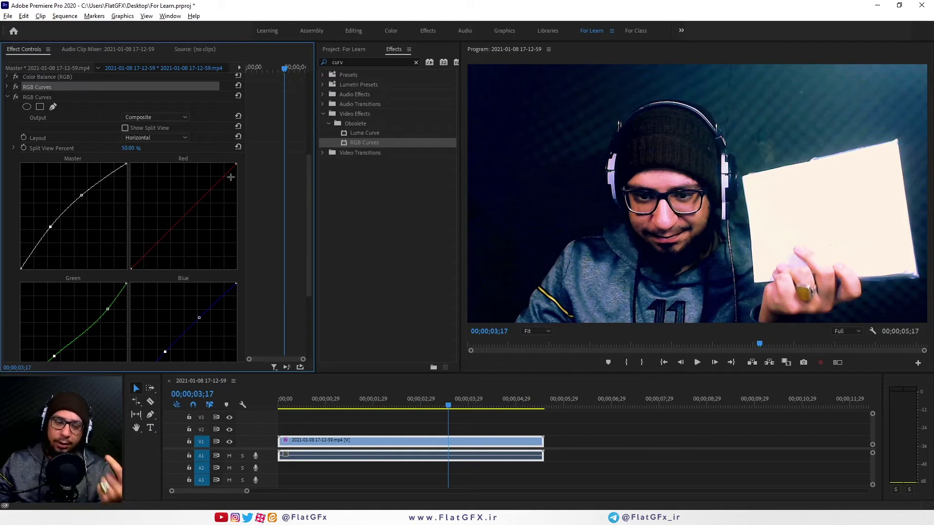
pyautogui.moveTo(190, 209)
pyautogui.mouseDown()
pyautogui.moveTo(190, 193)
pyautogui.moveTo(203, 189)
pyautogui.mouseUp()
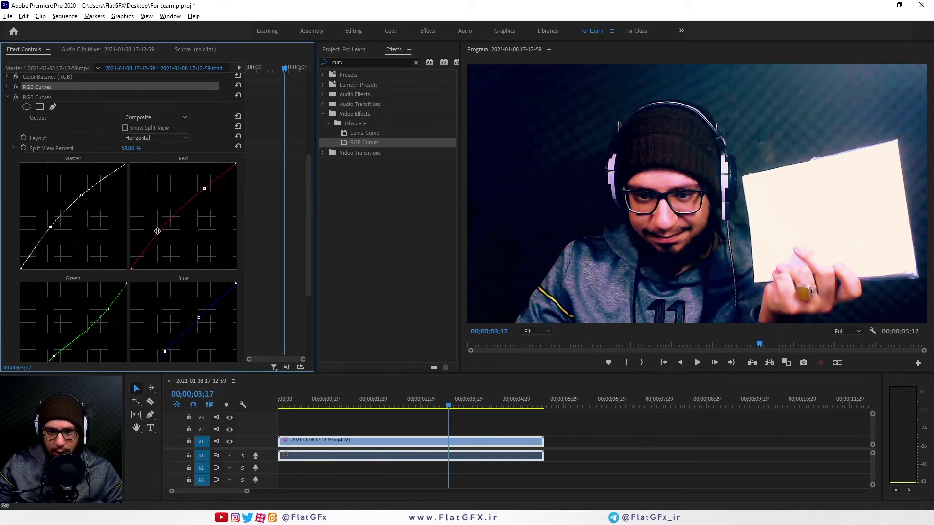
pyautogui.click(157, 231)
# Play the clip from near its start to preview the correction
pyautogui.moveTo(414, 398); pyautogui.dragTo(308, 392)
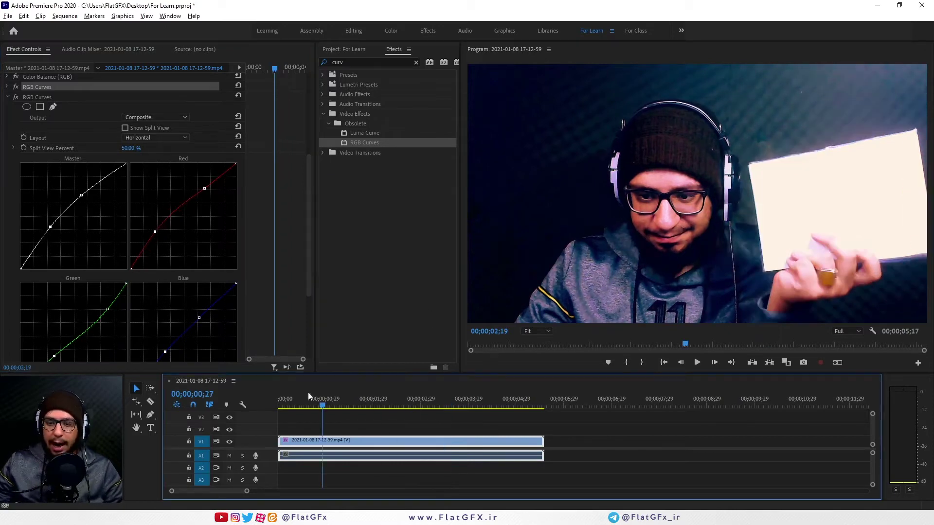
pyautogui.press('space')
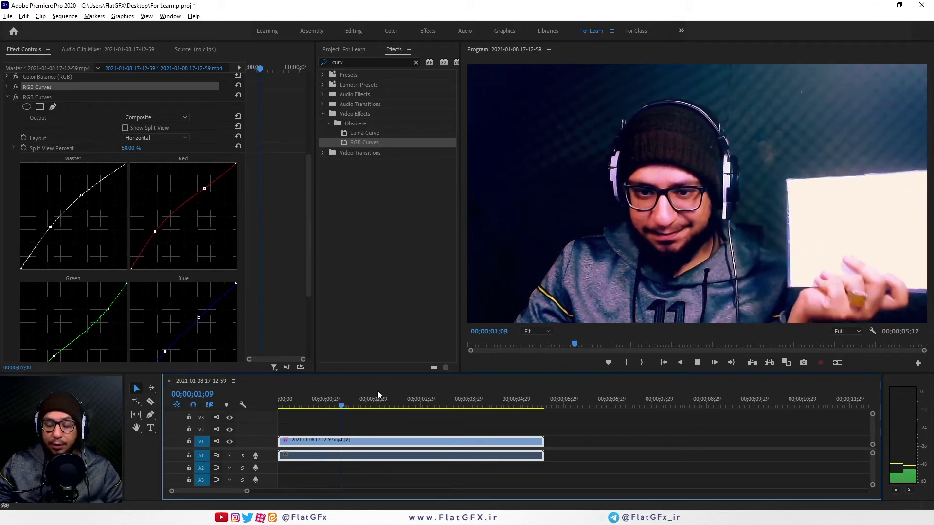
pyautogui.press('space')
# Reset the second RGB Curves, then lift its Master curve slightly with one point
pyautogui.scroll(3, 56, 185)
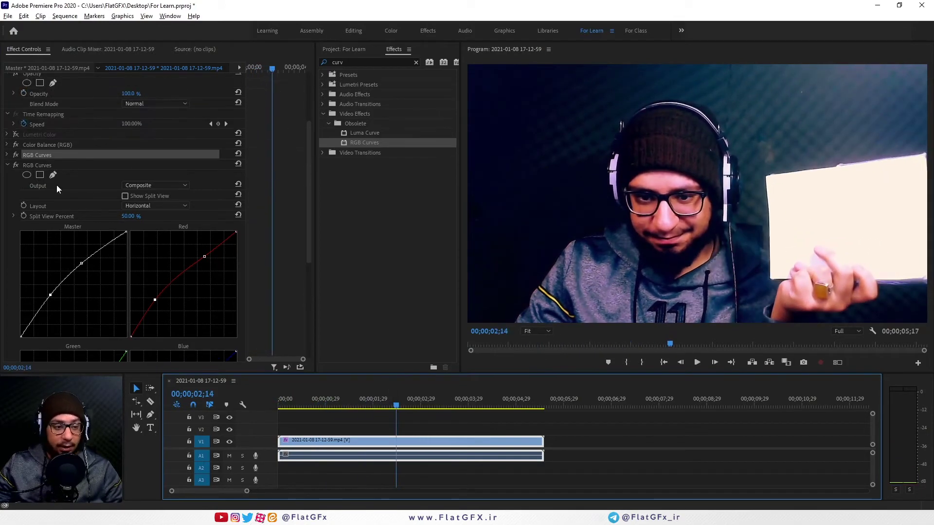
pyautogui.click(66, 165)
pyautogui.click(239, 165)
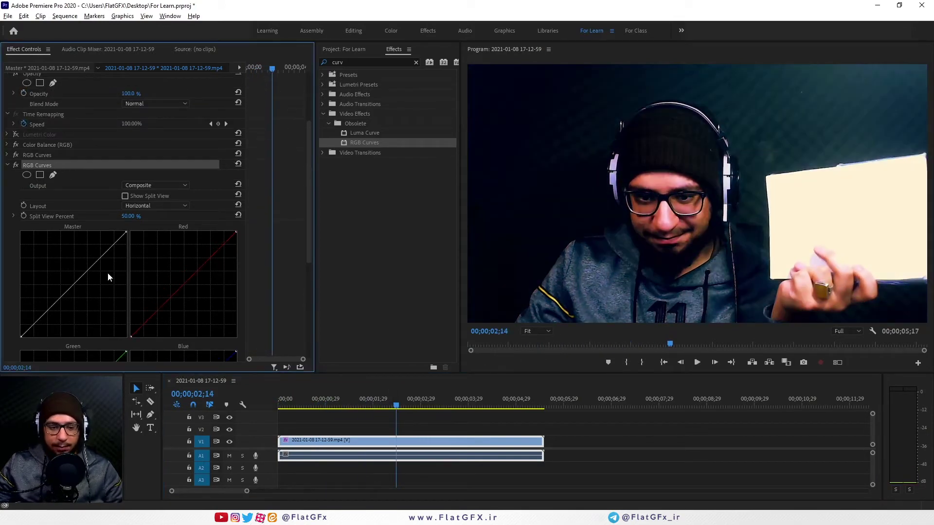
pyautogui.click(76, 275)
pyautogui.moveTo(75, 274); pyautogui.dragTo(77, 269)
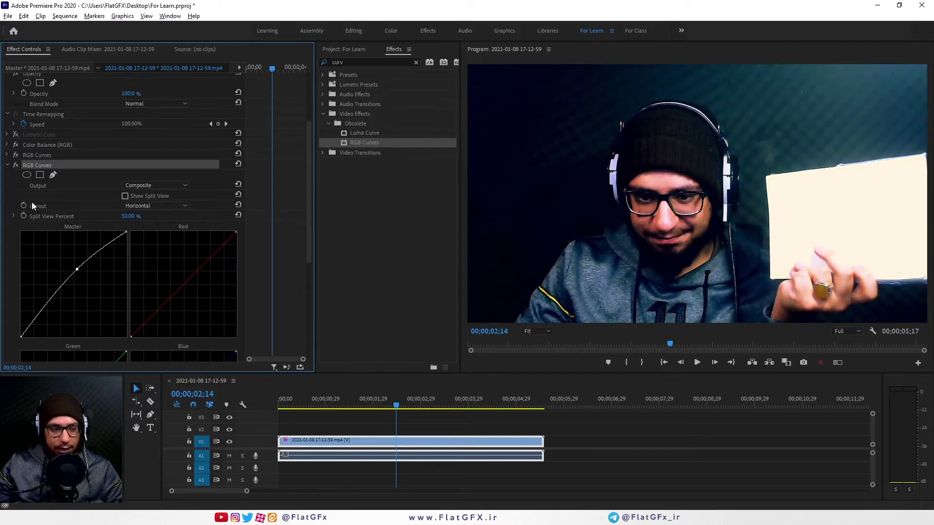
pyautogui.click(7, 165)
# Review the Color Balance (RGB) settings, then expand the first RGB Curves effect
pyautogui.click(60, 243)
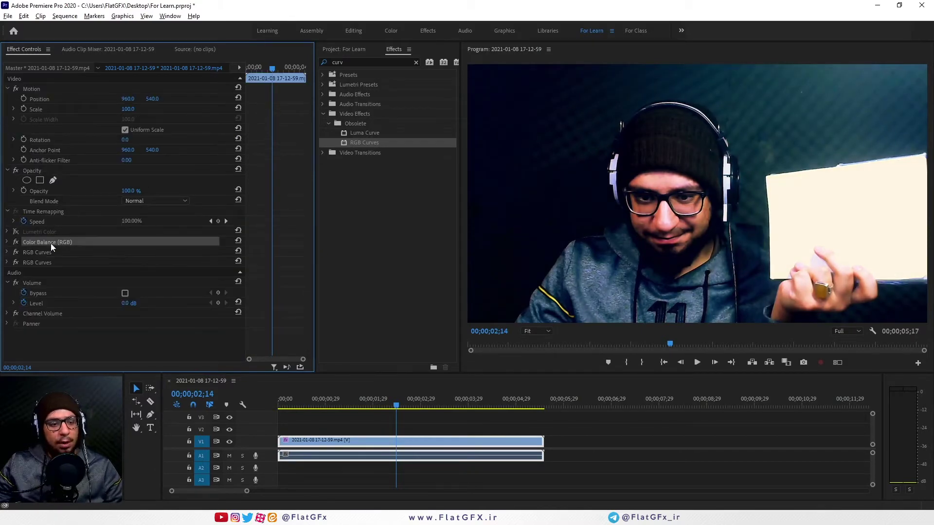
pyautogui.click(8, 242)
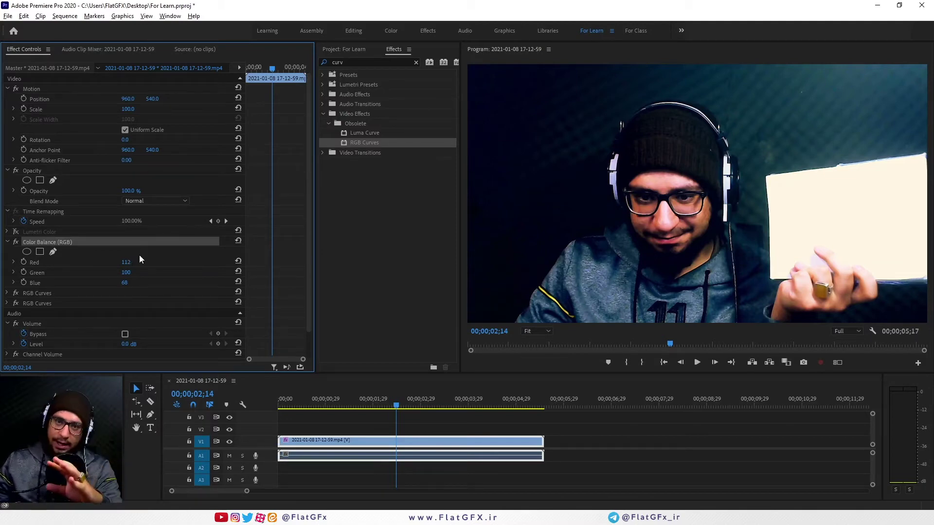
pyautogui.click(7, 242)
pyautogui.click(7, 252)
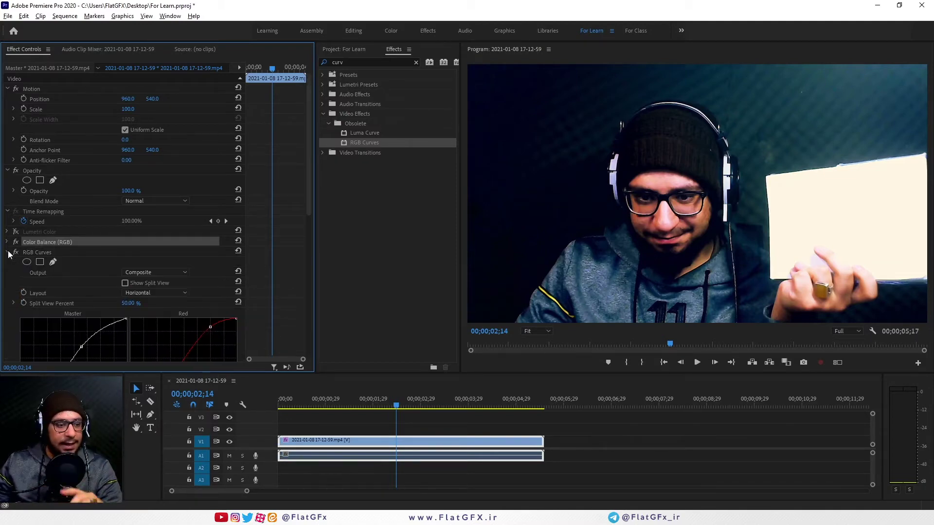
pyautogui.moveTo(309, 195); pyautogui.dragTo(302, 290)
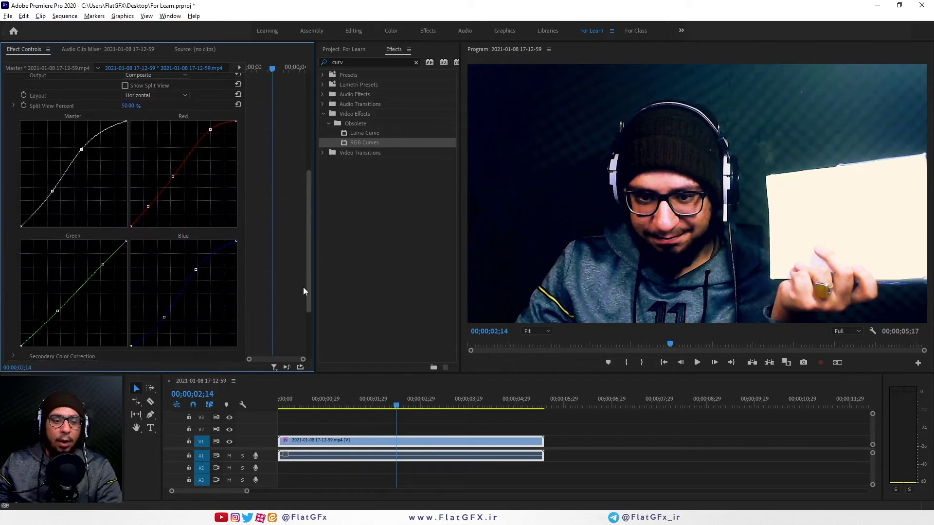
pyautogui.scroll(2, 163, 174)
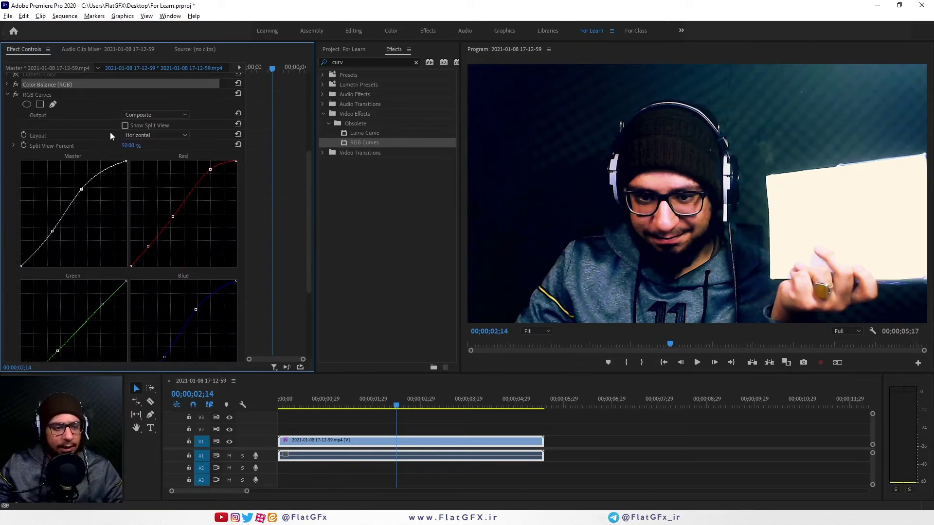
pyautogui.scroll(1, 78, 130)
# Switch off the second RGB Curves and reset the first RGB Curves to straight diagonals
pyautogui.click(7, 124)
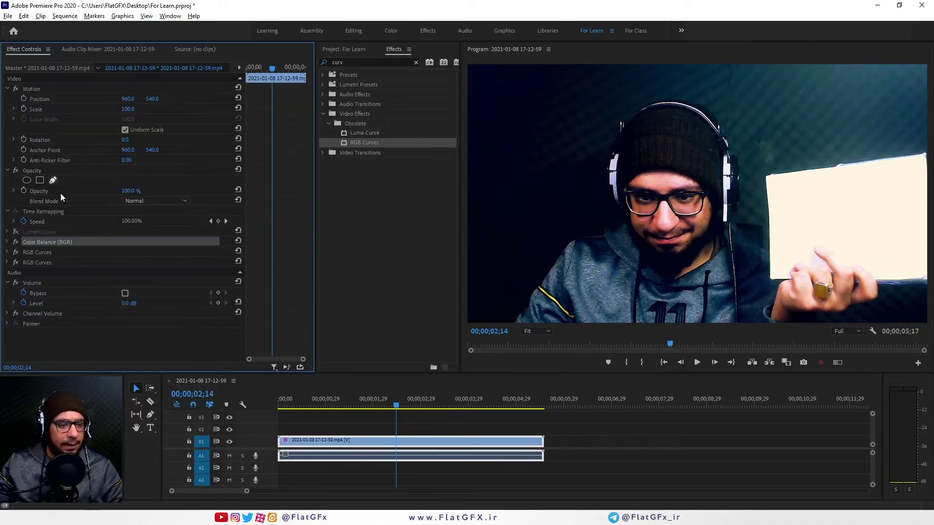
pyautogui.click(50, 262)
pyautogui.click(15, 262)
pyautogui.click(8, 252)
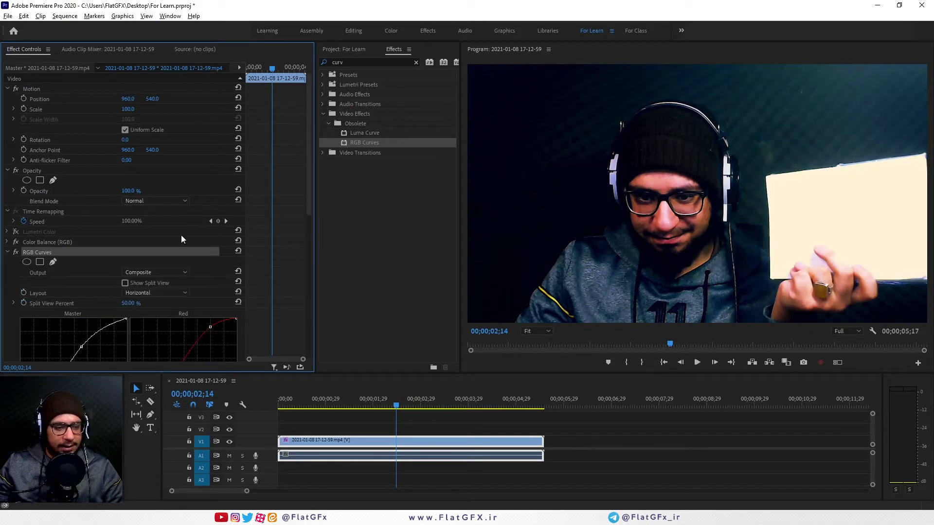
pyautogui.click(238, 251)
pyautogui.moveTo(308, 192); pyautogui.dragTo(314, 292)
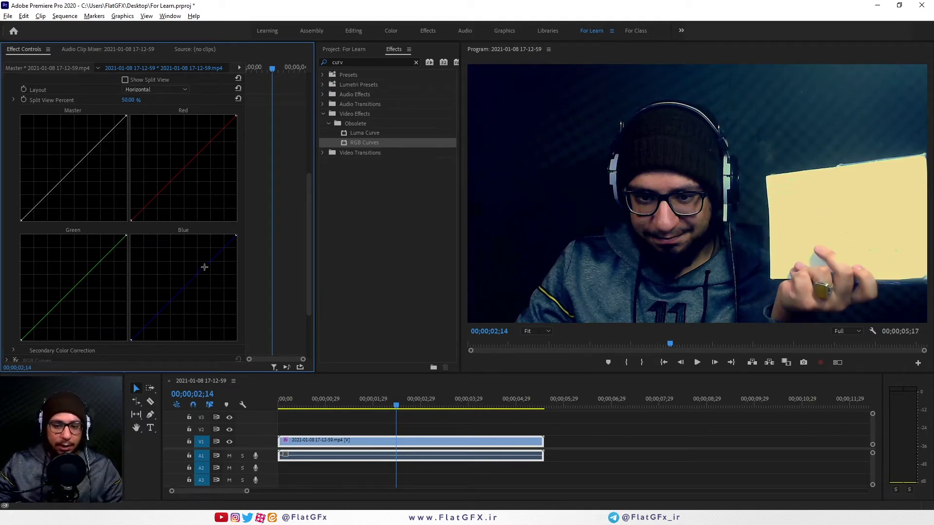
# Lift the Green curve, bow the Red curve up, and add Blue highlight and shadow points
pyautogui.moveTo(88, 274); pyautogui.dragTo(101, 254)
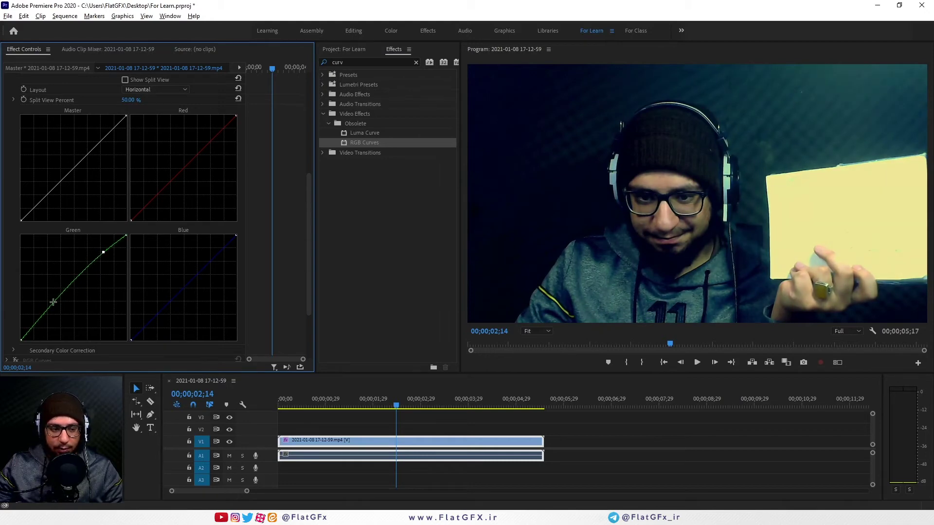
pyautogui.moveTo(53, 302); pyautogui.dragTo(52, 309)
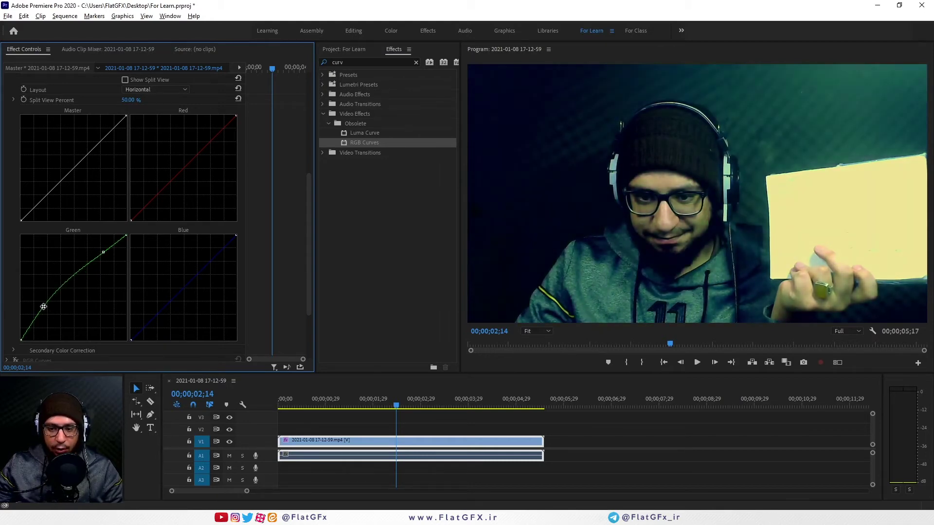
pyautogui.moveTo(203, 154); pyautogui.dragTo(181, 147)
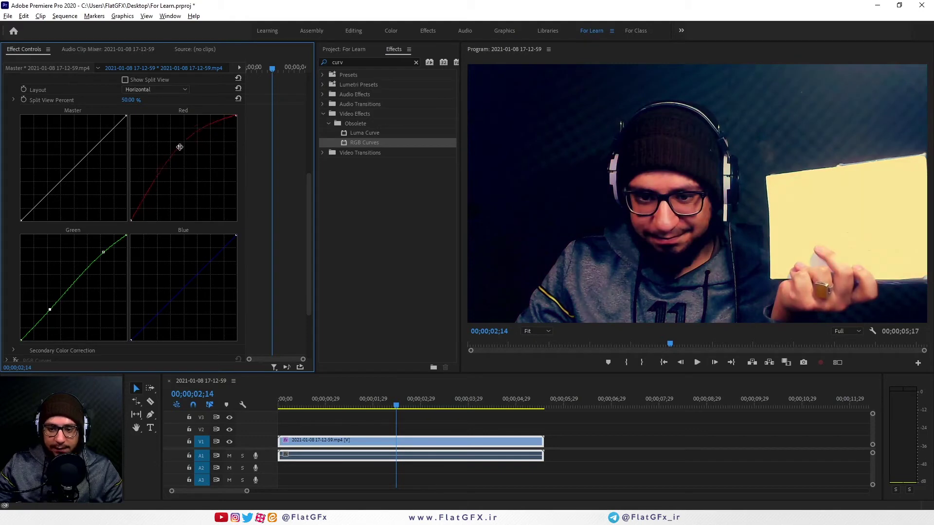
pyautogui.click(215, 251)
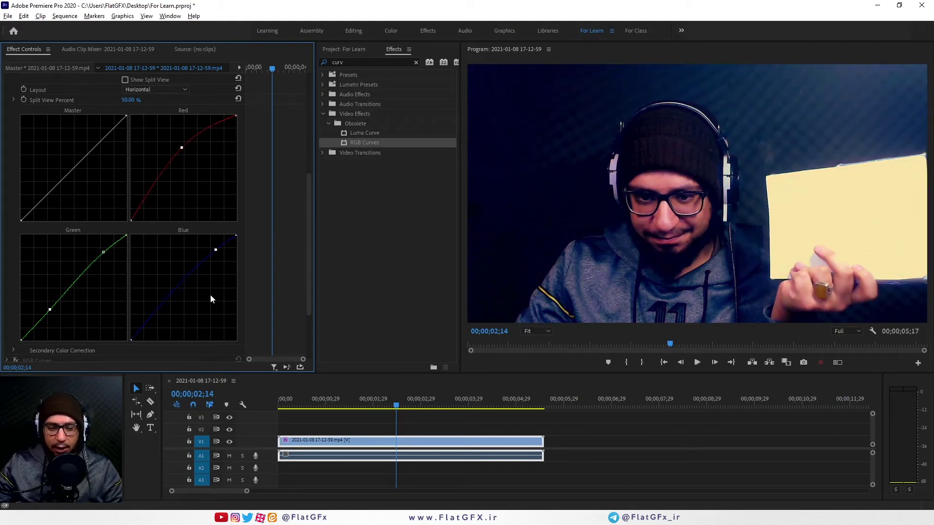
pyautogui.click(166, 303)
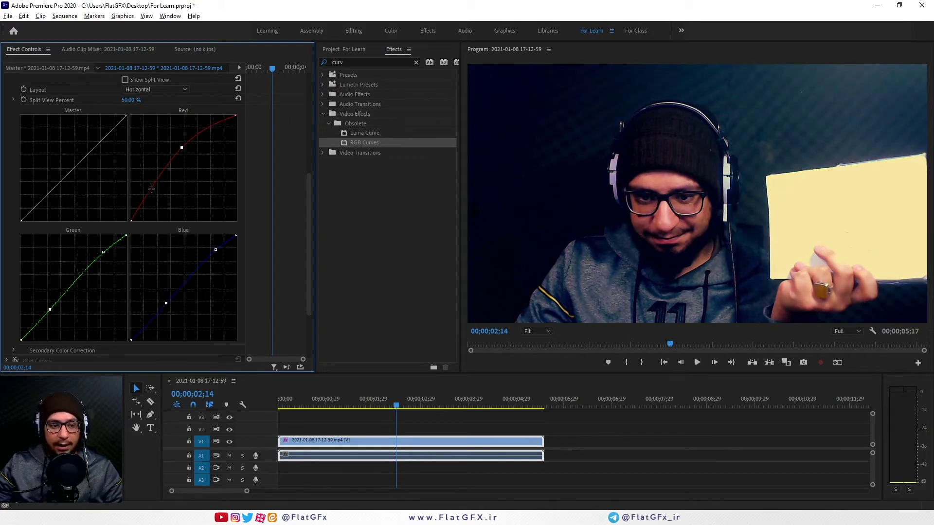
pyautogui.moveTo(152, 191); pyautogui.dragTo(149, 198)
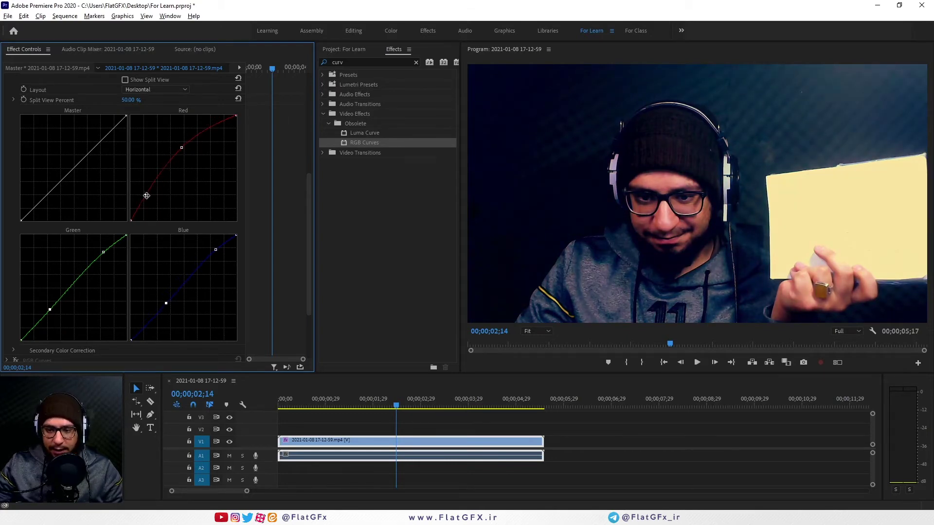
pyautogui.moveTo(83, 276); pyautogui.dragTo(75, 278)
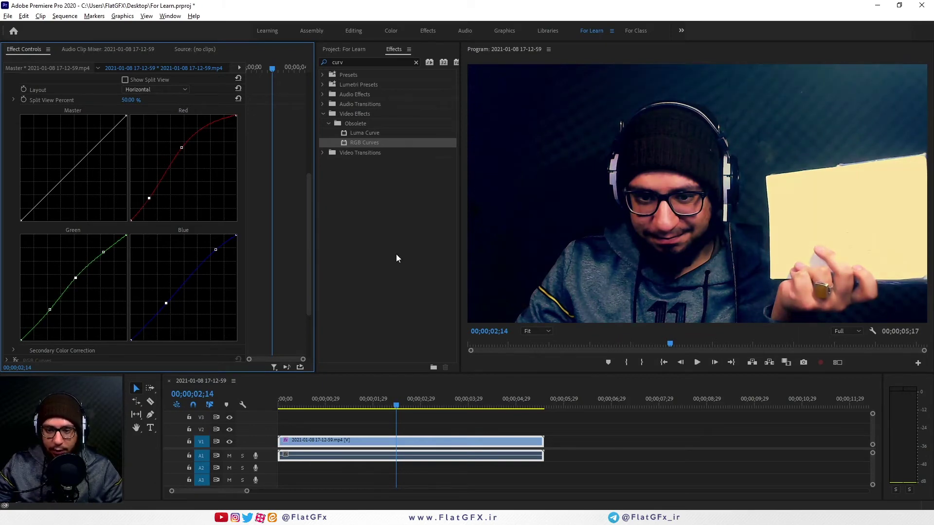
pyautogui.moveTo(34, 325)
pyautogui.mouseDown()
pyautogui.moveTo(30, 317)
pyautogui.moveTo(34, 326)
pyautogui.mouseUp()
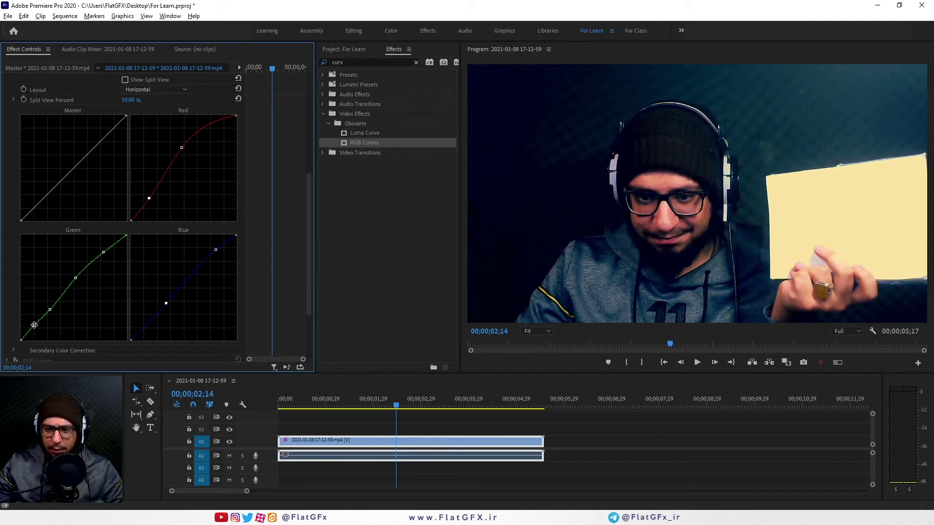
# Add a Blue midtone point and lift the Master curve with a shadow point
pyautogui.click(185, 272)
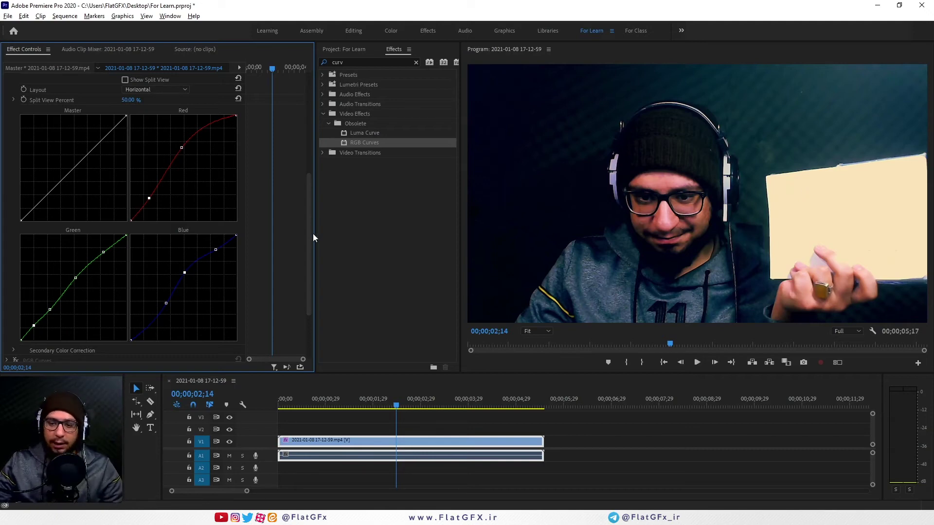
pyautogui.scroll(3, 90, 153)
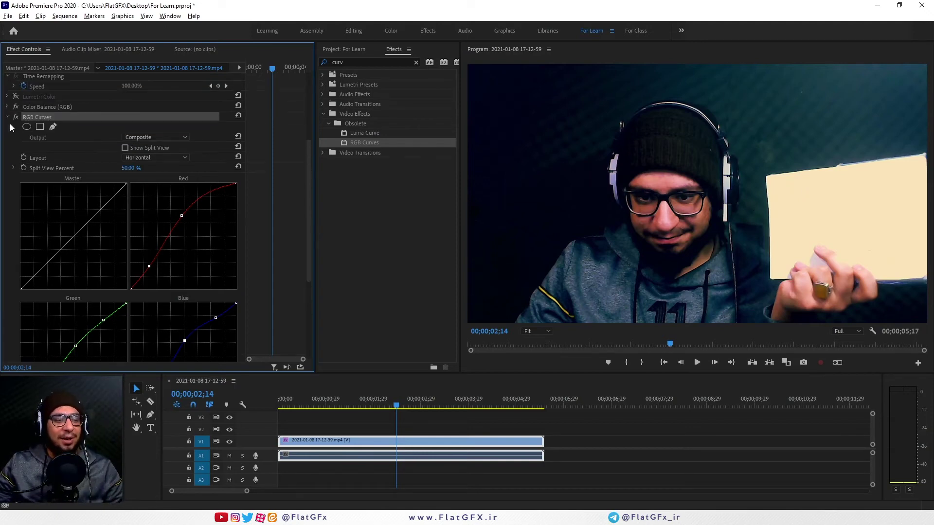
pyautogui.moveTo(98, 212); pyautogui.dragTo(90, 209)
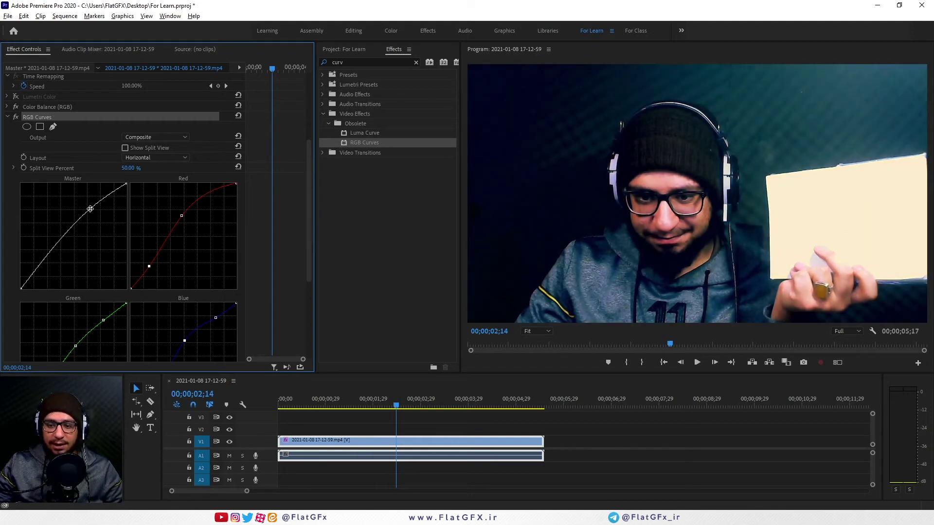
pyautogui.moveTo(46, 256); pyautogui.dragTo(47, 253)
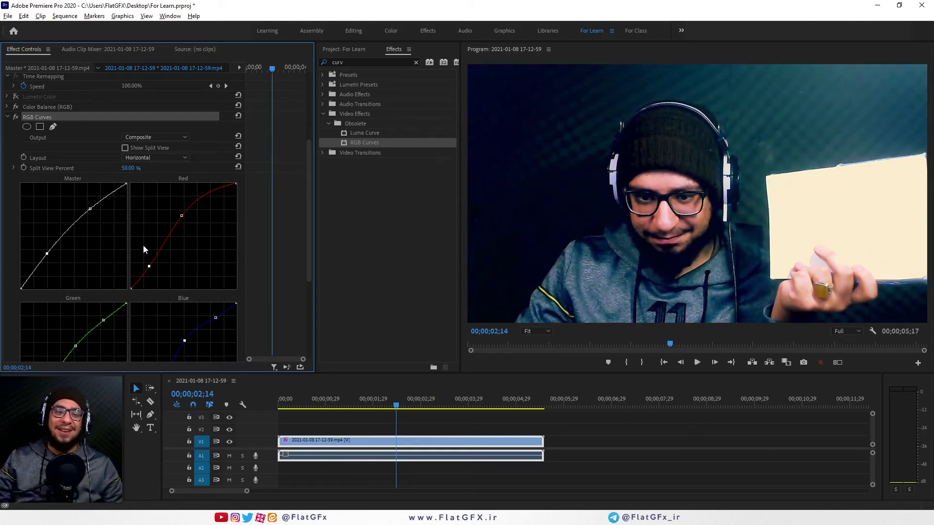
pyautogui.click(7, 117)
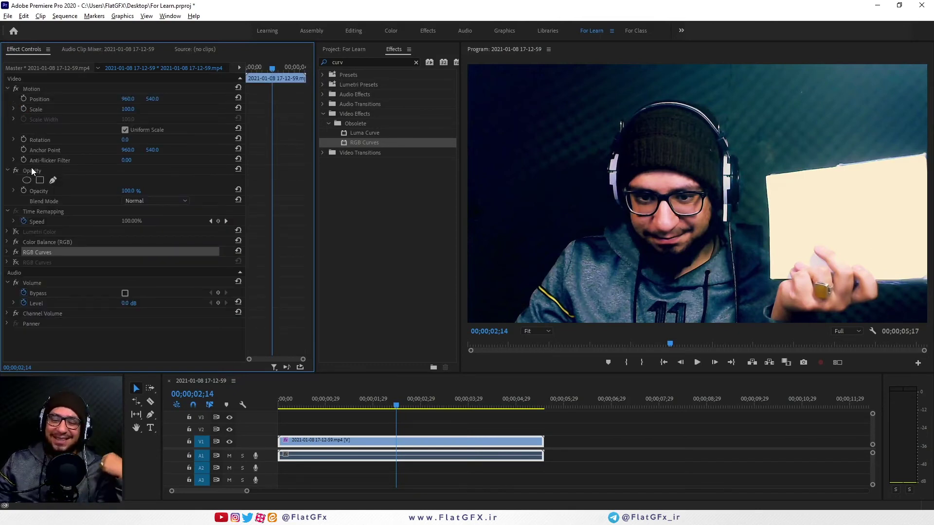
# Compare the effects on and off, keeping Color Balance (RGB) and the first RGB Curves active, then expand its curves
pyautogui.click(16, 241)
pyautogui.click(15, 252)
pyautogui.click(16, 262)
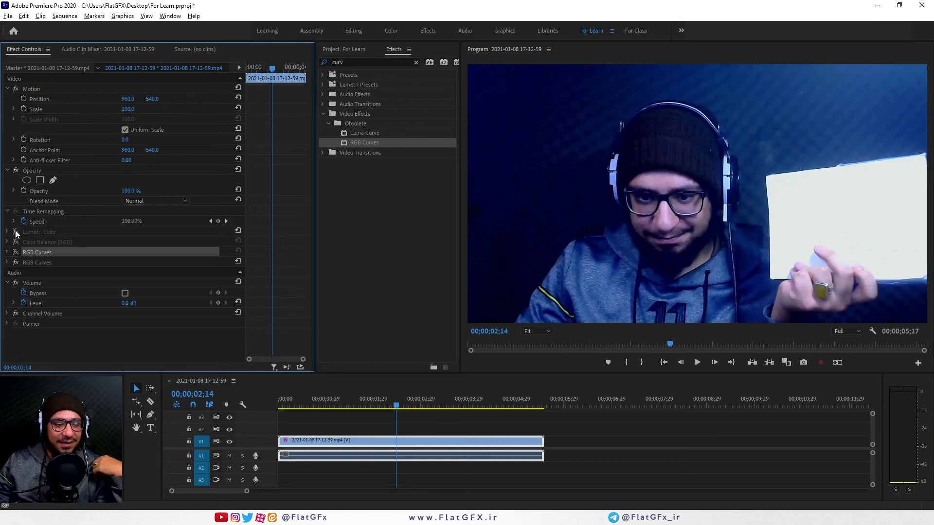
pyautogui.click(16, 263)
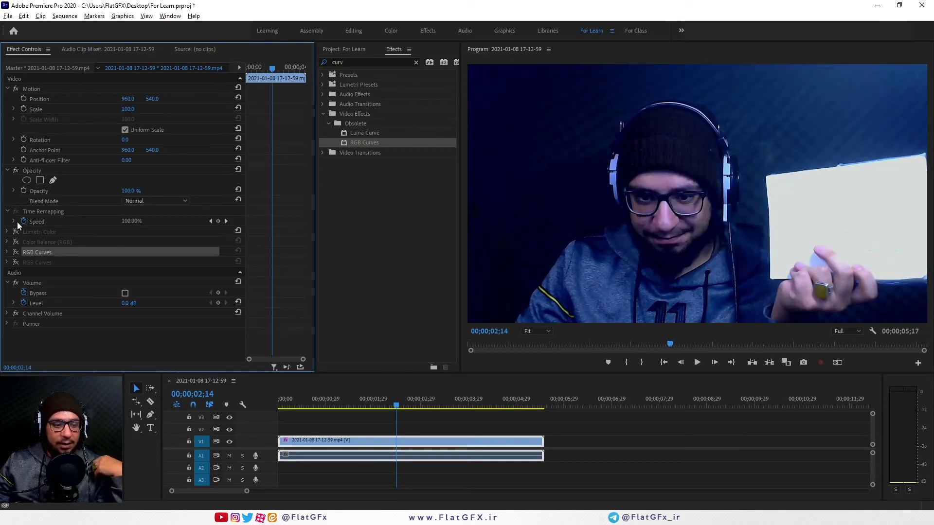
pyautogui.click(15, 231)
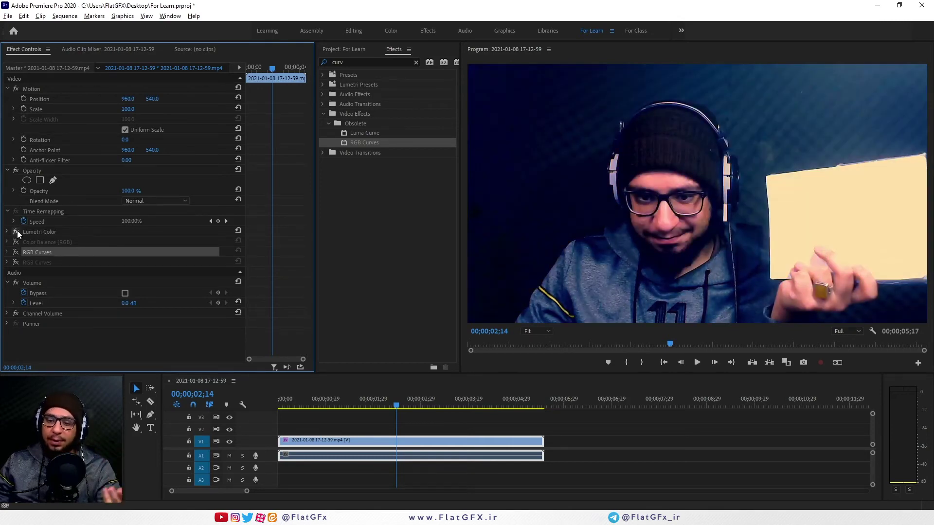
pyautogui.click(16, 232)
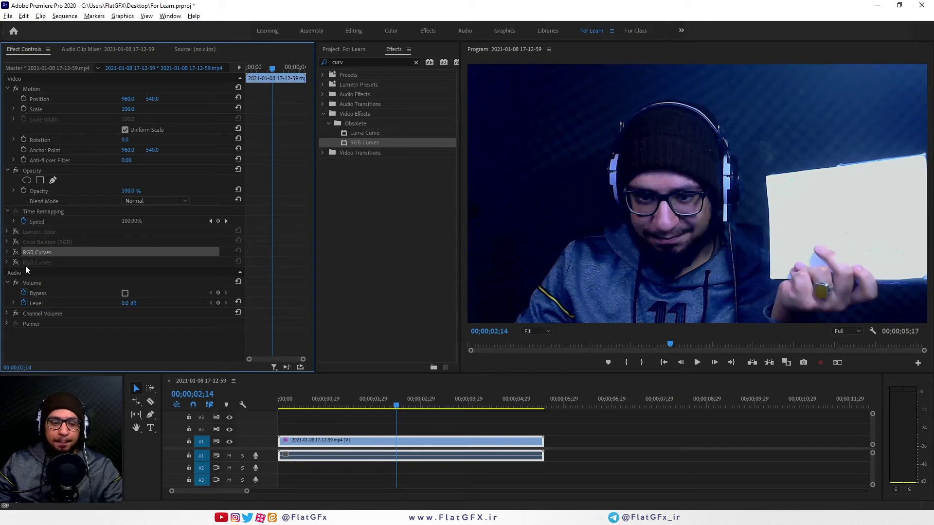
pyautogui.click(15, 242)
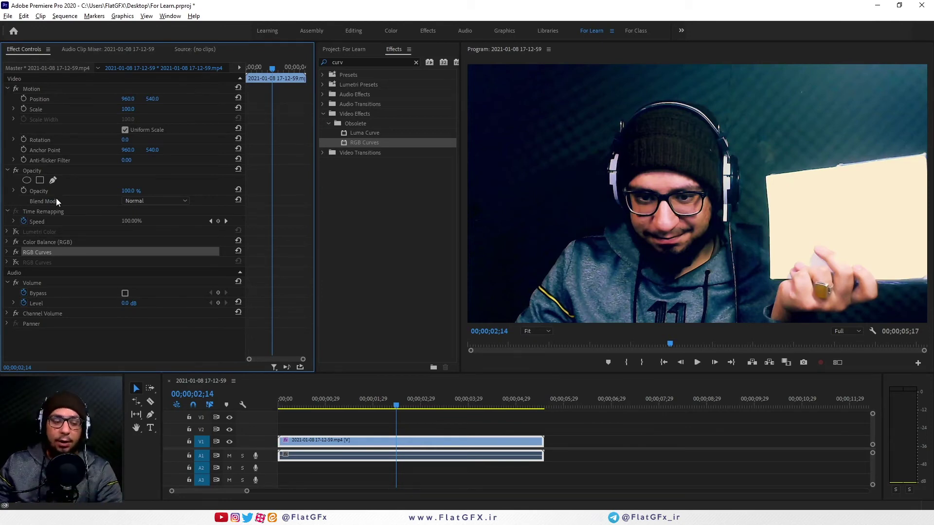
pyautogui.click(8, 252)
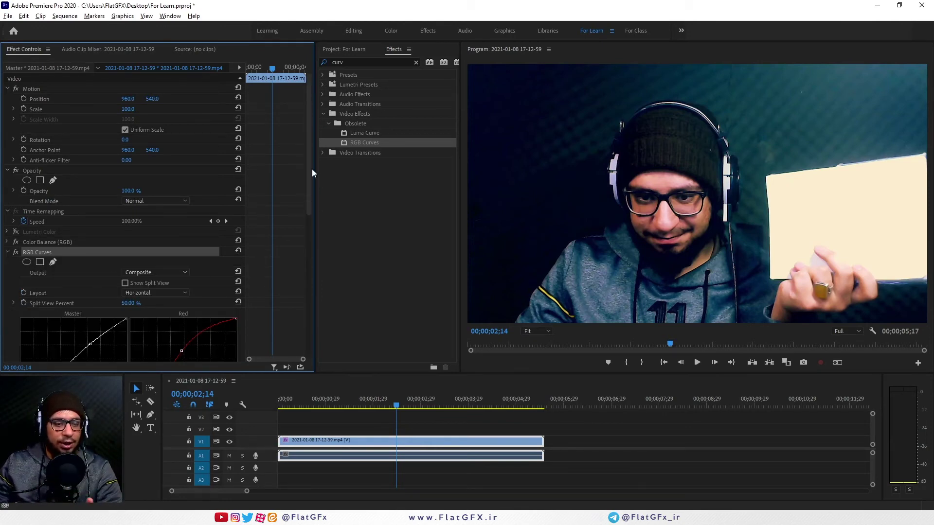
# Shift the Red curve's top point left and lower its shadow point
pyautogui.moveTo(308, 174); pyautogui.dragTo(306, 281)
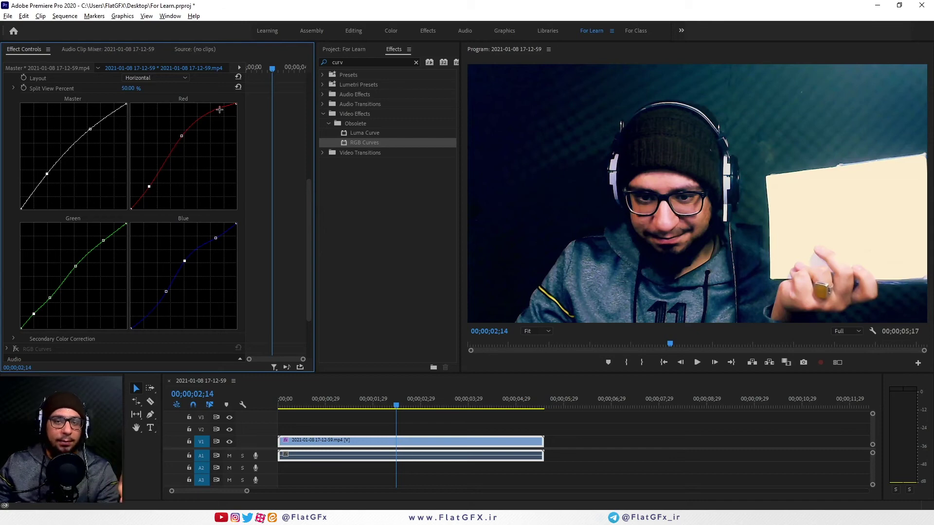
pyautogui.moveTo(224, 105)
pyautogui.mouseDown()
pyautogui.moveTo(205, 106)
pyautogui.moveTo(217, 132)
pyautogui.mouseUp()
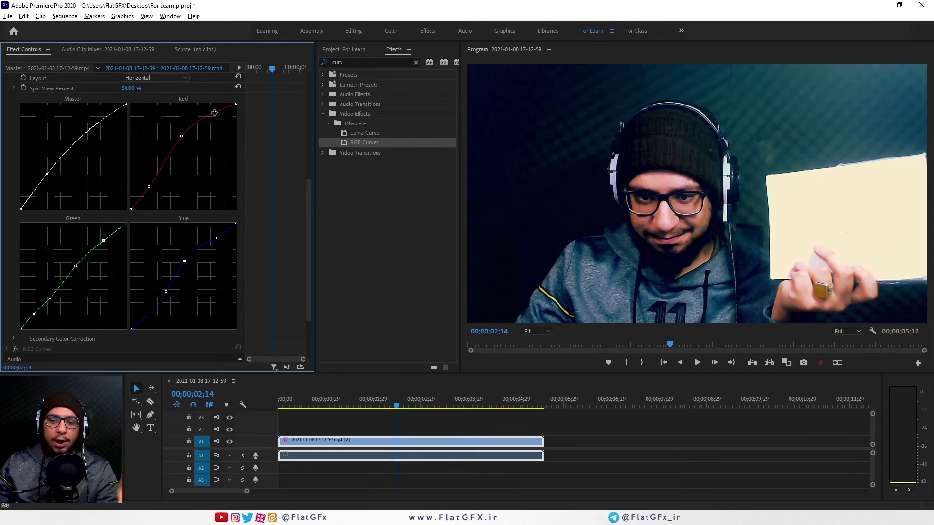
pyautogui.moveTo(152, 187)
pyautogui.mouseDown()
pyautogui.moveTo(159, 194)
pyautogui.moveTo(149, 186)
pyautogui.mouseUp()
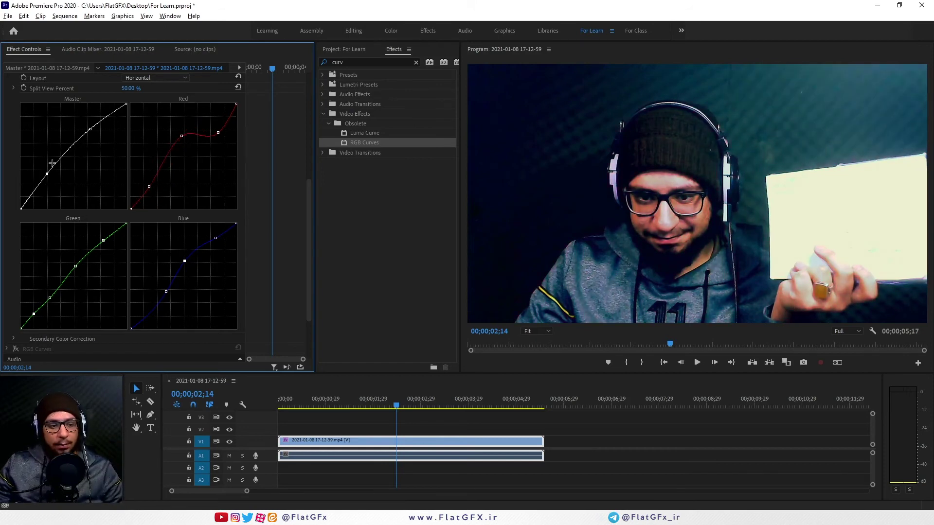
# Add a Master curve point to tame the highlights, testing and restoring brighter and darker shadows
pyautogui.moveTo(40, 186); pyautogui.dragTo(36, 188)
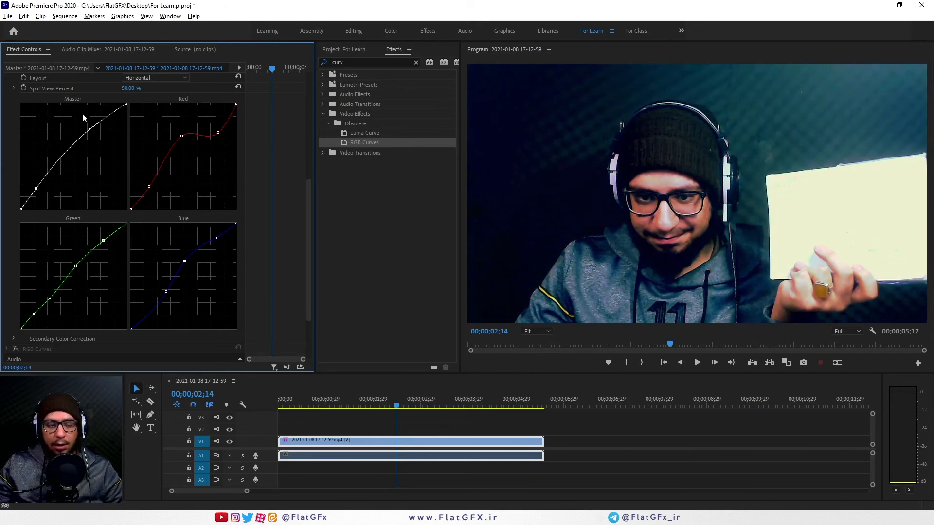
pyautogui.moveTo(109, 115); pyautogui.dragTo(702, 209)
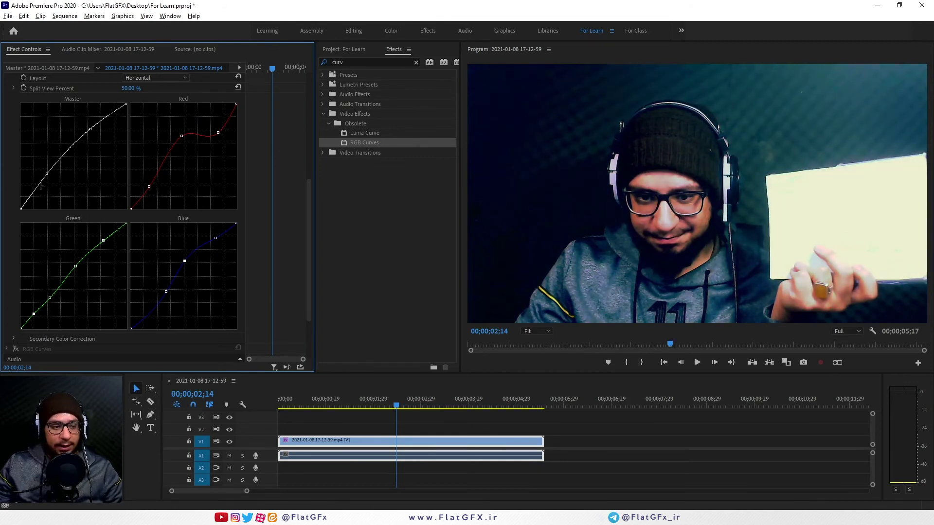
pyautogui.moveTo(47, 174); pyautogui.dragTo(47, 174)
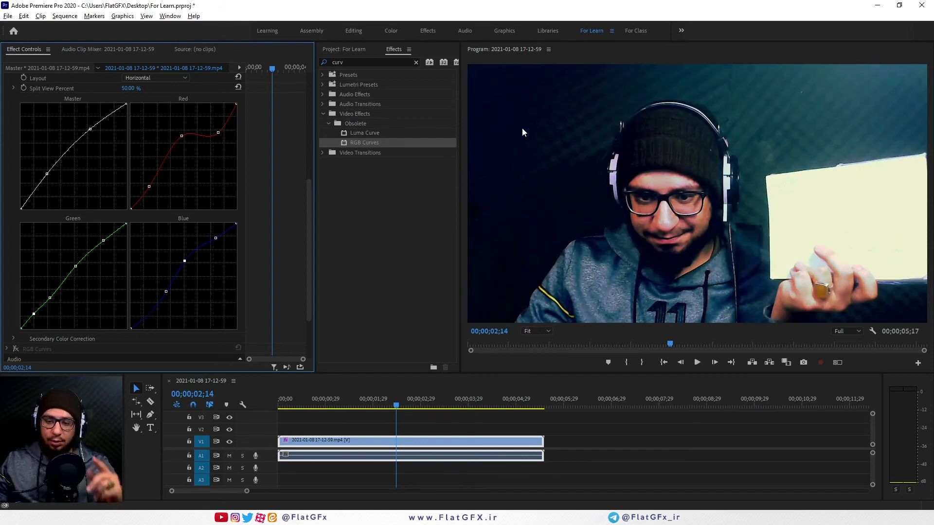